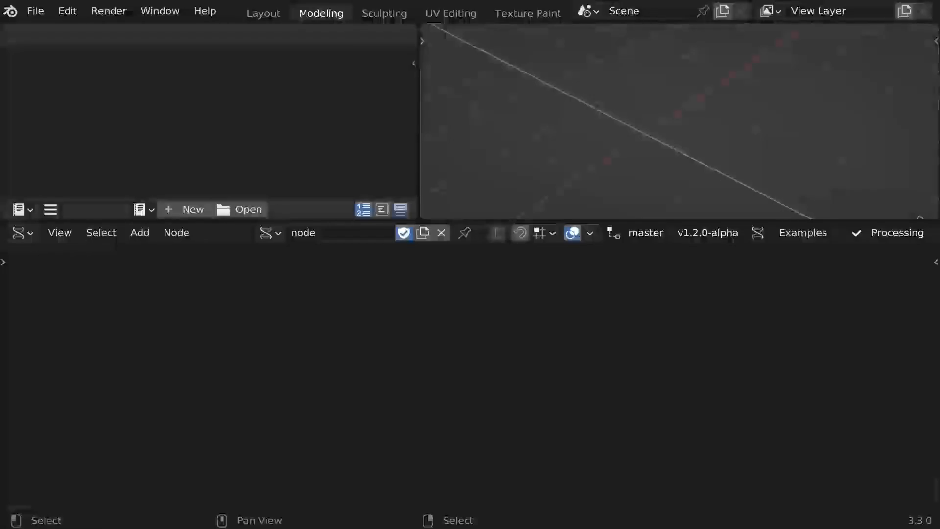
Step: Add a Mesh Viewer node to the empty node tree
key(3)
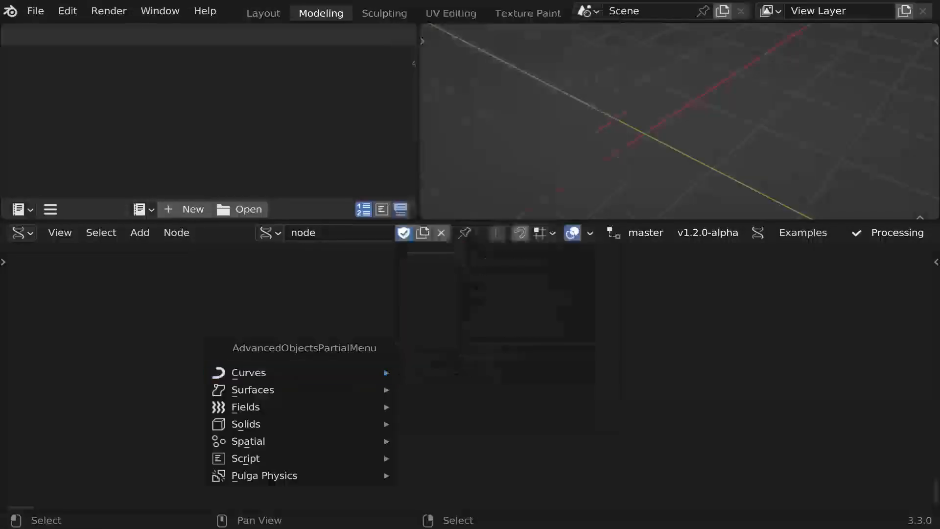
mouse_move(299, 424)
key(4)
mouse_move(298, 338)
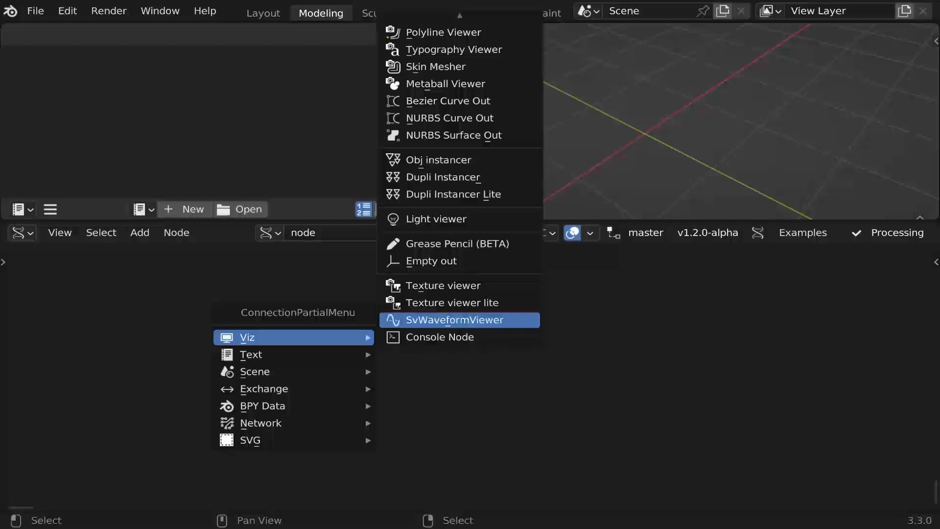
click(427, 159)
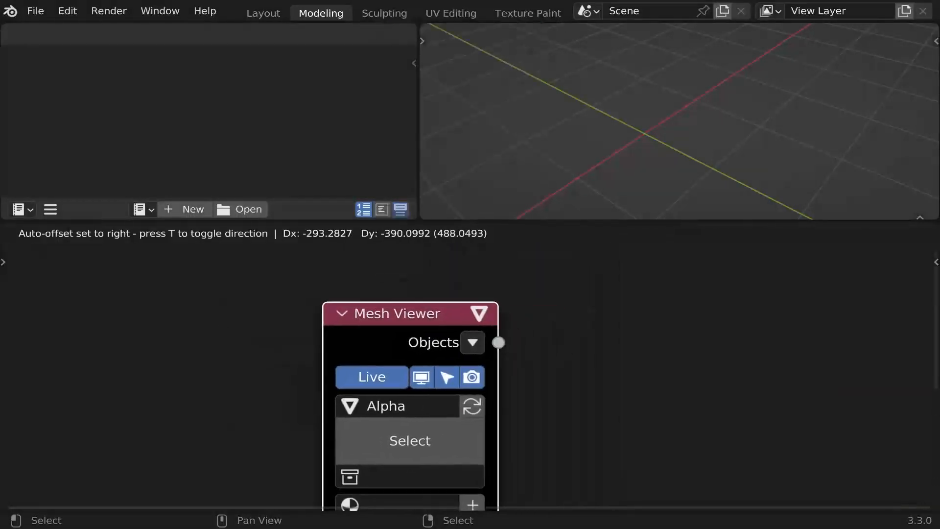
click(323, 302)
scroll(505, 304, down, 2)
scroll(470, 382, down, 2)
Step: Add a Cricket generator node beside the Mesh Viewer node
key(1)
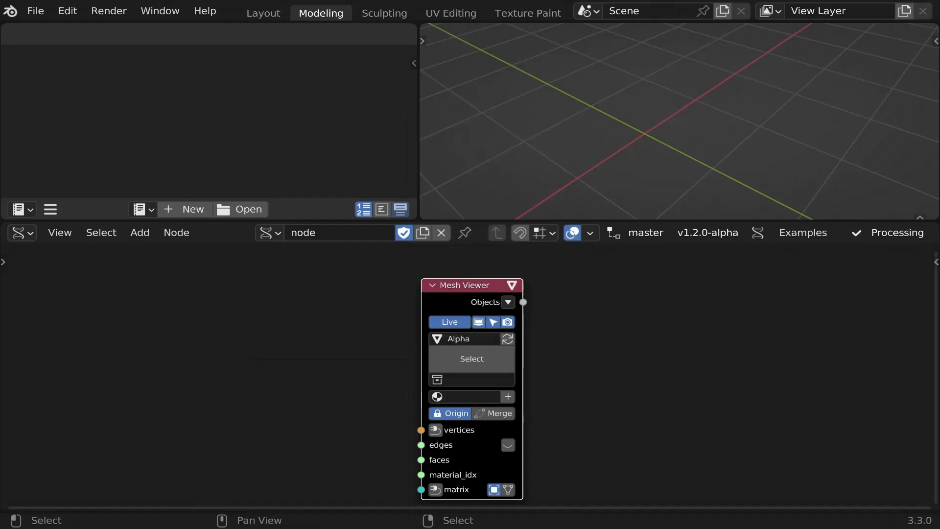
key(2)
mouse_move(299, 324)
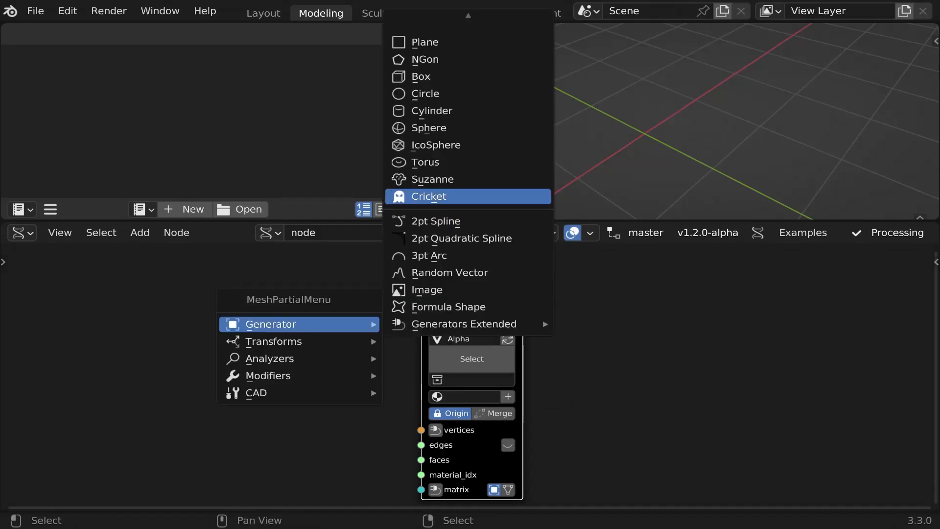
click(450, 197)
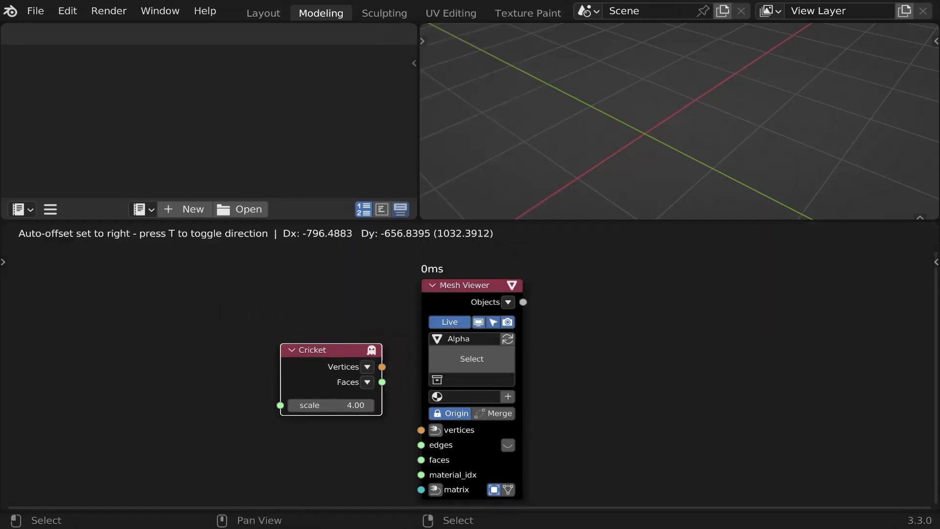
click(271, 368)
Step: Link the Cricket node's vertices and faces to the Mesh Viewer and inspect the generated mesh in the viewport
drag(633, 333, 345, 376)
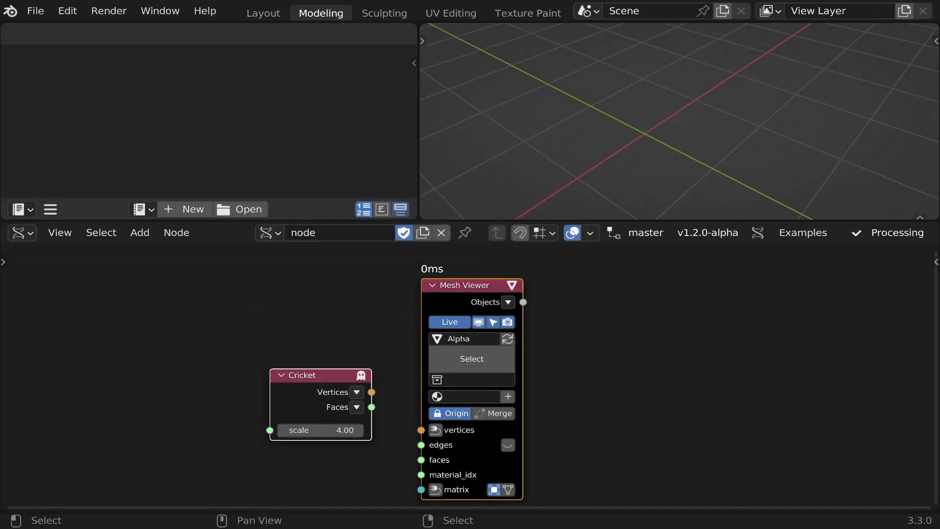
key(f)
scroll(680, 123, down, 4)
middle_drag(680, 123, 588, 88)
scroll(679, 122, up, 4)
scroll(680, 123, down, 2)
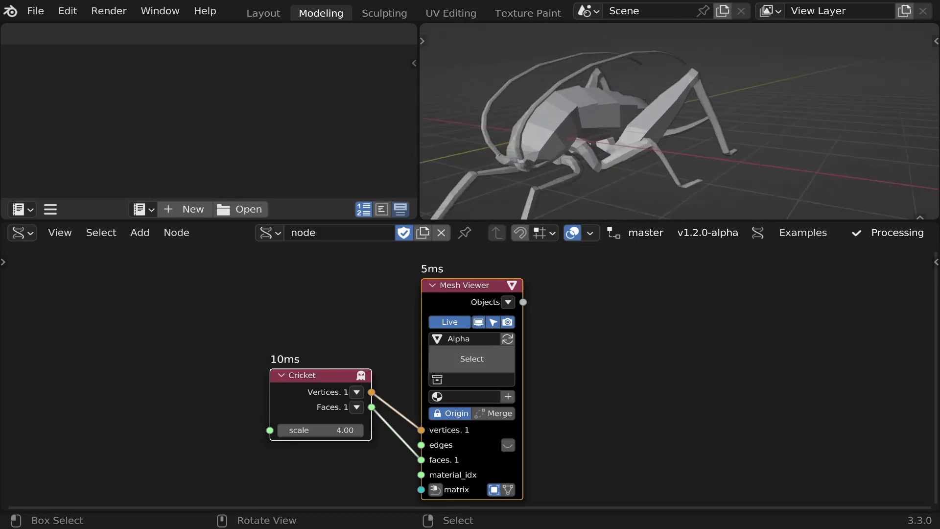
middle_drag(679, 122, 598, 122)
scroll(286, 417, down, 4)
scroll(449, 399, up, 3)
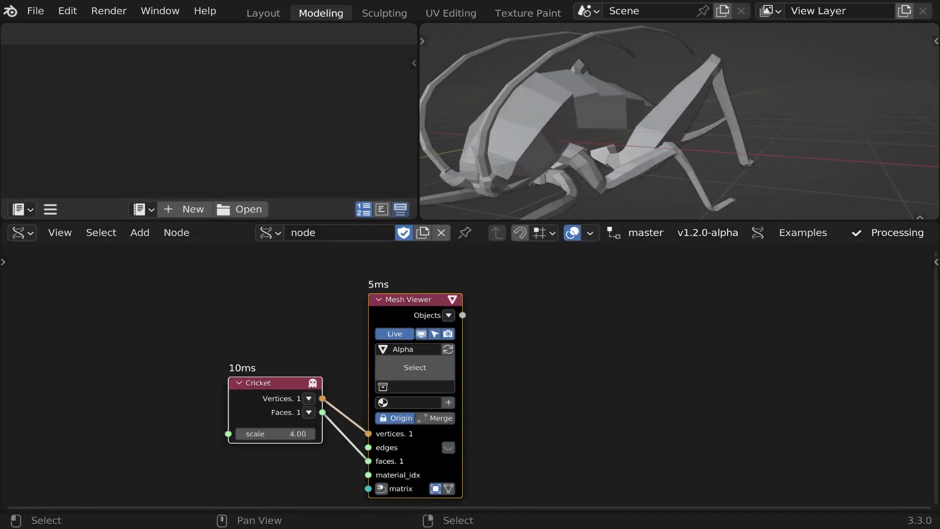
Step: Add a Get Objects Data node and feed it from the Mesh Viewer's Objects output
middle_drag(333, 391, 295, 380)
key(3)
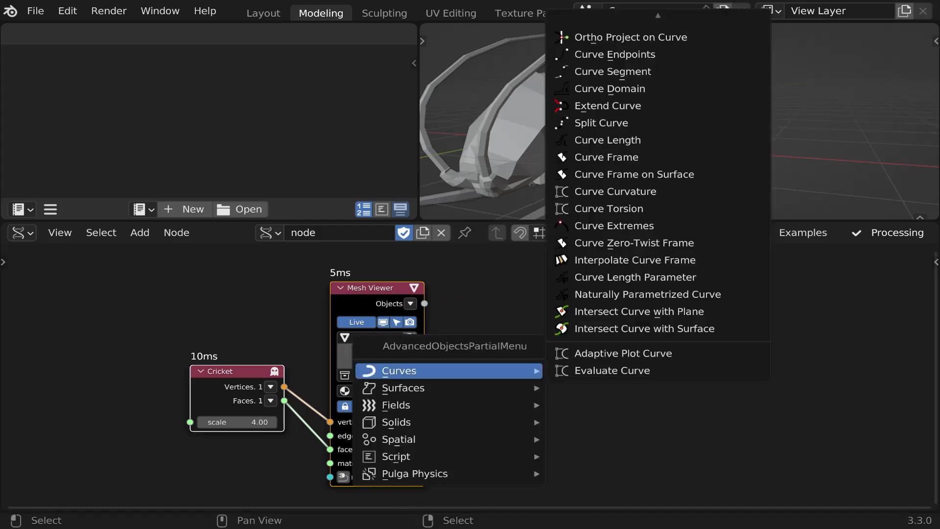
key(4)
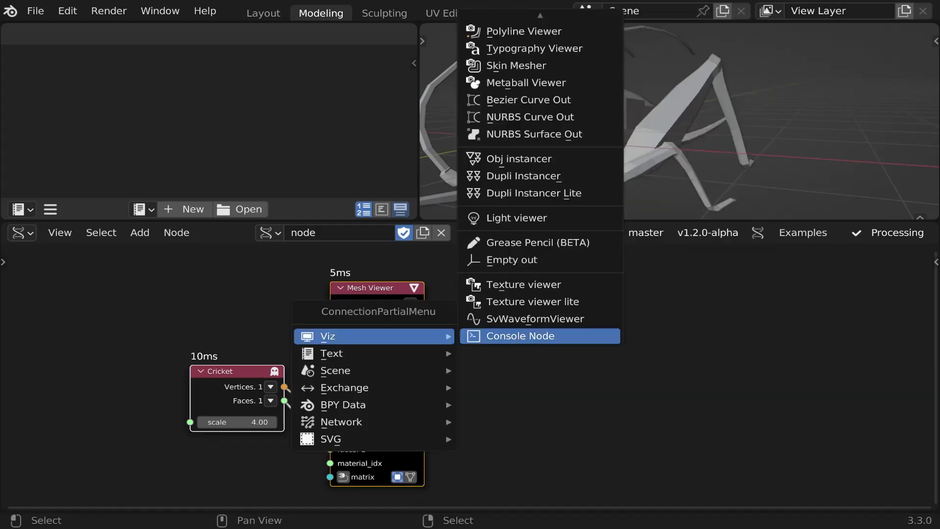
mouse_move(382, 371)
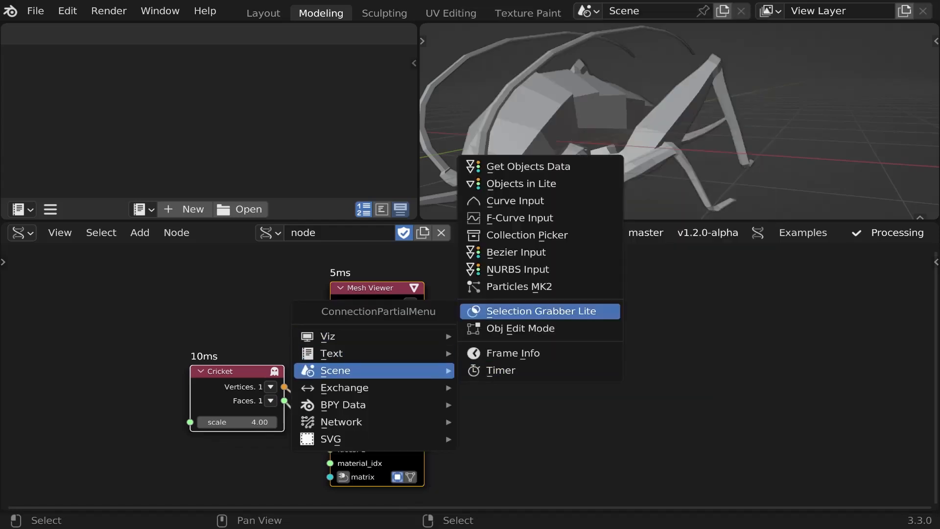
click(553, 167)
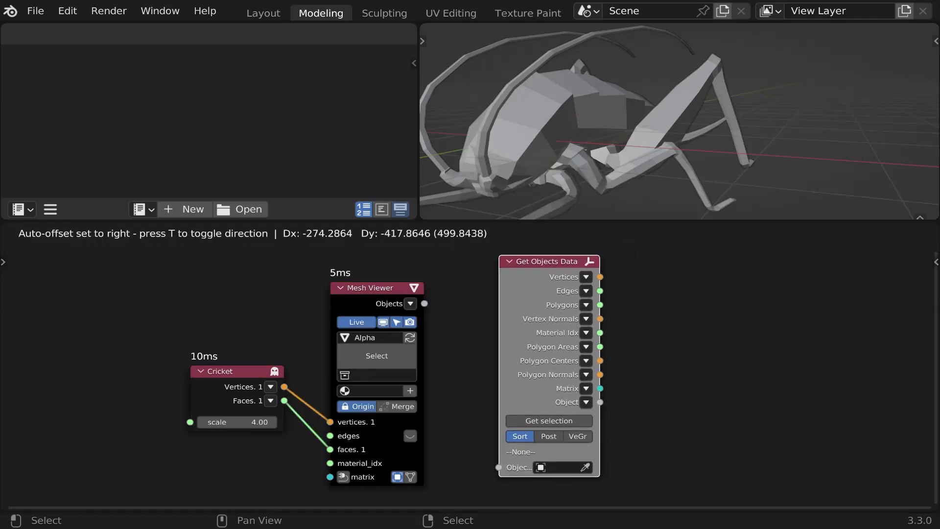
click(530, 265)
drag(424, 303, 529, 475)
Step: Attach a Temporal Viewer to Get Objects Data and offset it with a Matrix In node set to X location 3.930
ctrl+click(570, 382)
scroll(647, 365, down, 3)
middle_drag(646, 365, 588, 393)
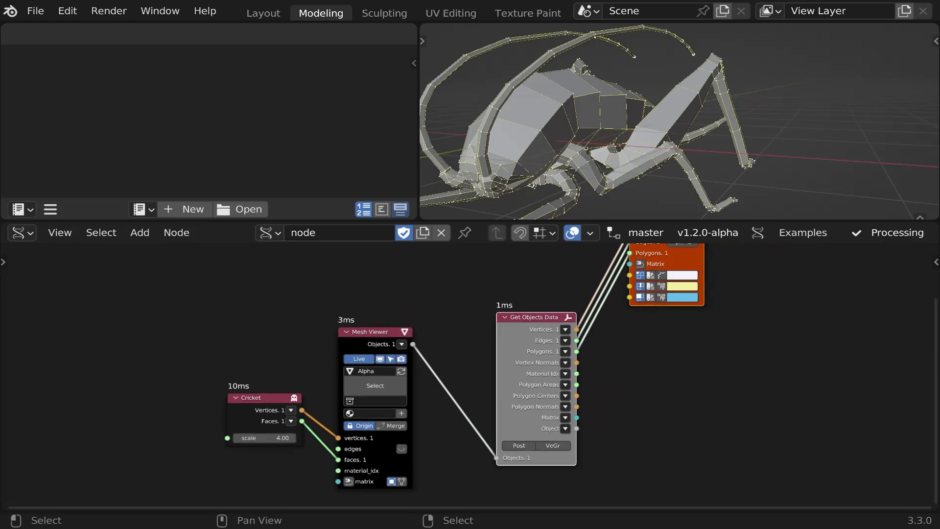
click(640, 264)
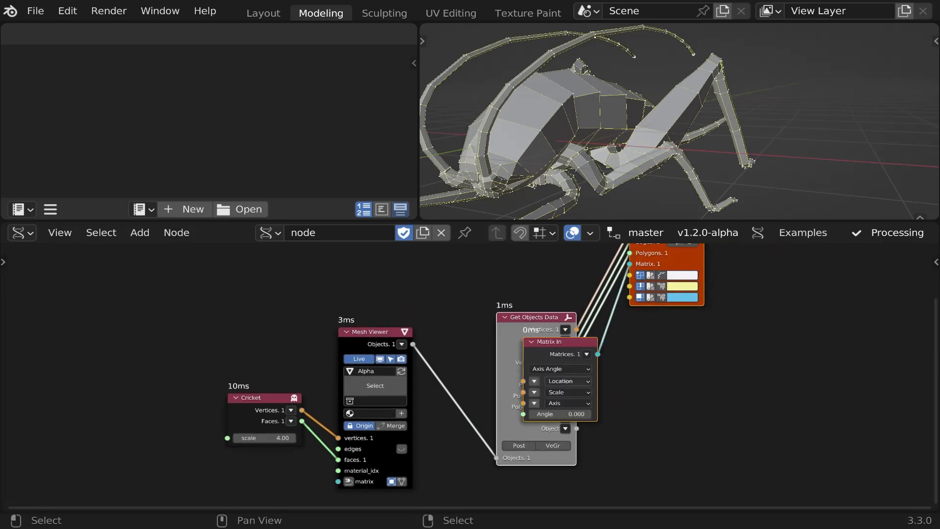
click(568, 382)
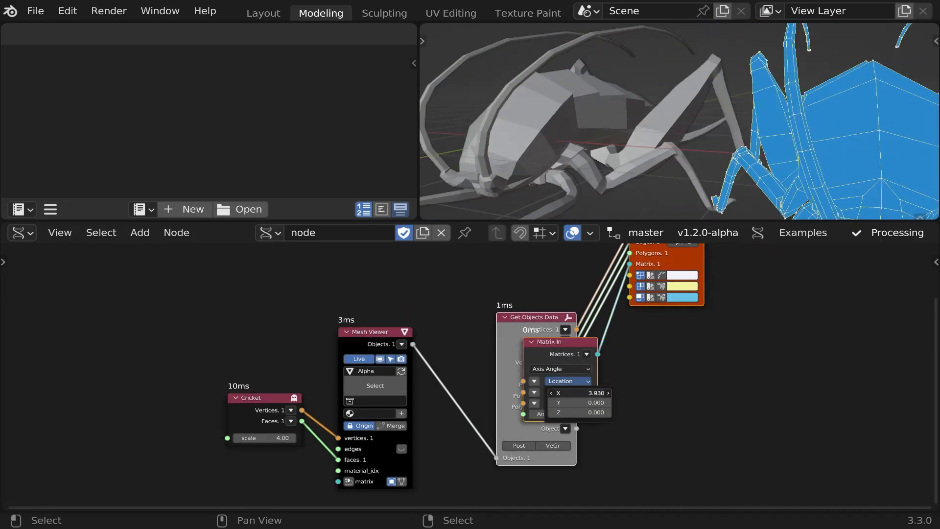
Step: Move the Temporal Viewer and Matrix In nodes clear of Get Objects Data and frame both crickets in the viewport
drag(777, 262, 583, 372)
key(g)
click(690, 412)
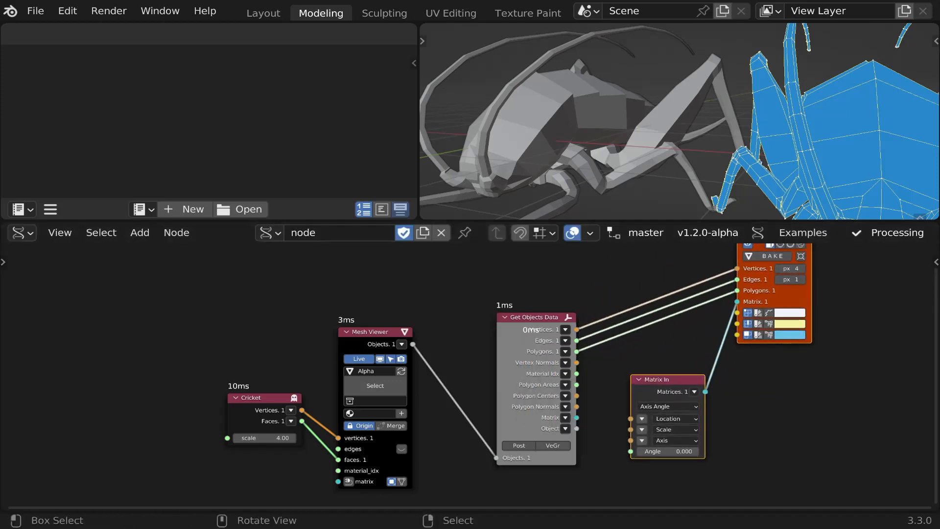
scroll(681, 137, down, 5)
middle_drag(680, 137, 728, 142)
scroll(728, 142, up, 2)
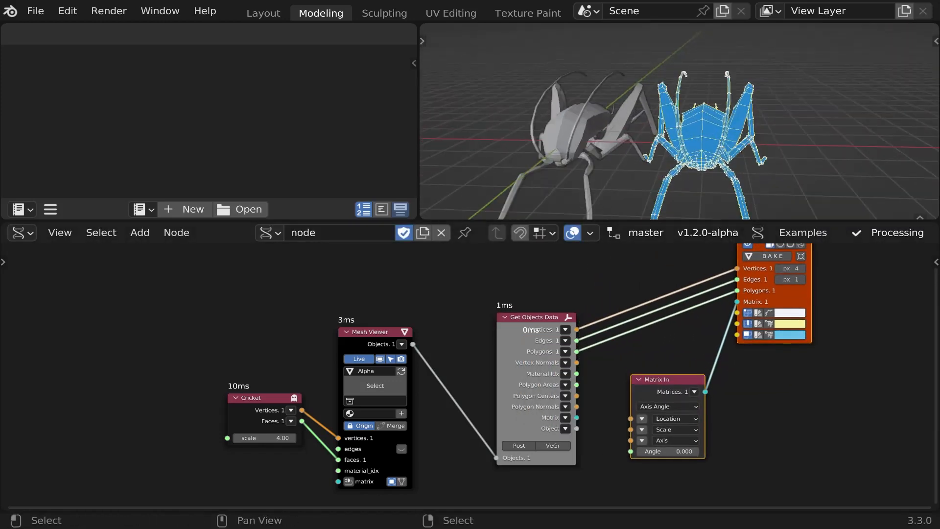
Step: Set the Cricket node's scale to 2.77
middle_drag(294, 430, 348, 373)
scroll(349, 372, up, 5)
drag(299, 327, 276, 354)
mouse_move(281, 413)
mouse_down()
mouse_move(329, 413)
mouse_move(235, 413)
mouse_move(285, 413)
mouse_move(262, 412)
mouse_up()
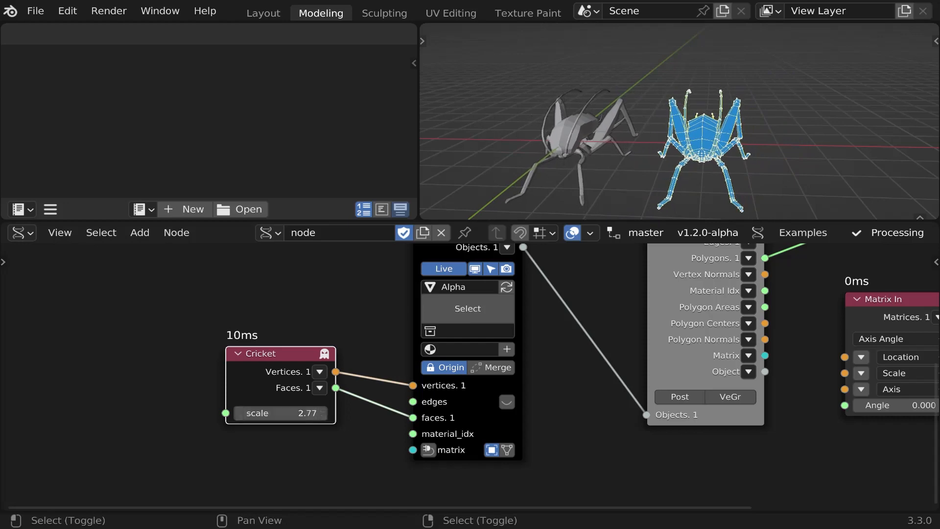
Step: Move the Get Objects Data, Matrix In and Temporal Viewer nodes together, farther from the Mesh Viewer
scroll(378, 460, down, 6)
middle_drag(378, 460, 222, 471)
middle_drag(604, 313, 591, 318)
scroll(591, 318, up, 2)
drag(752, 284, 366, 479)
key(g)
click(446, 490)
middle_drag(296, 408, 370, 371)
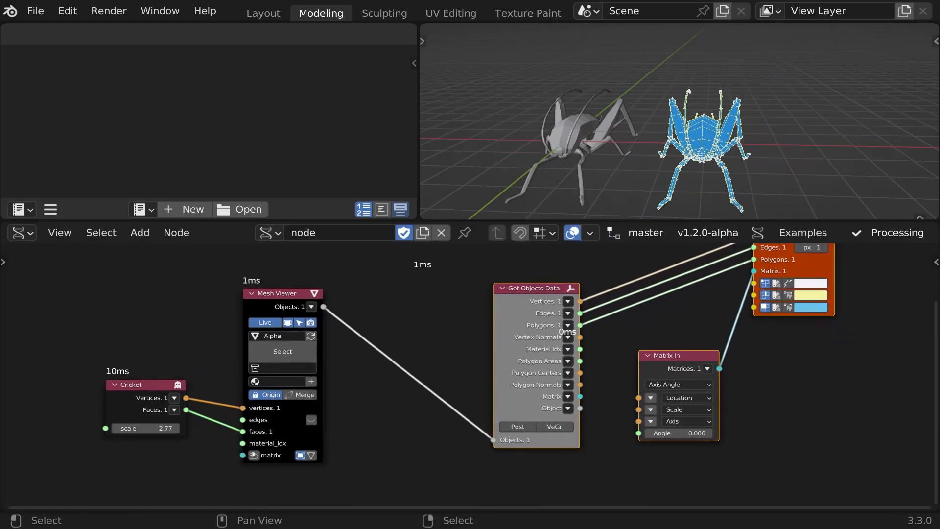
scroll(370, 371, up, 3)
Step: Select the grey cricket mesh in the viewport and turn the text editor area into a Properties editor
click(574, 135)
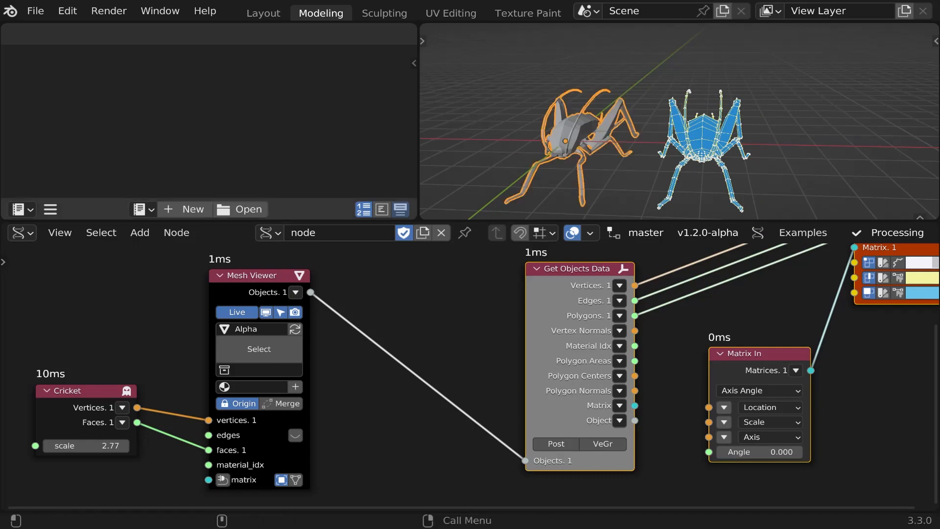
click(22, 209)
click(604, 331)
click(22, 209)
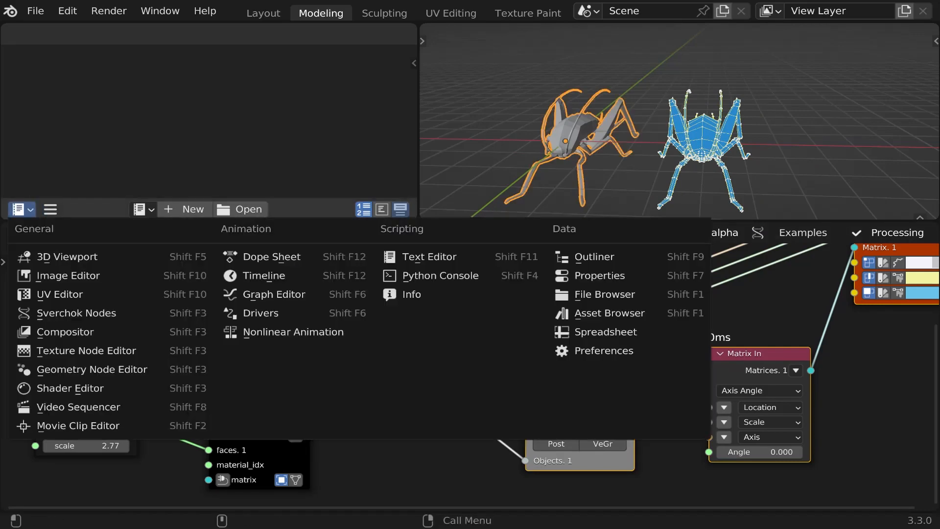
click(594, 257)
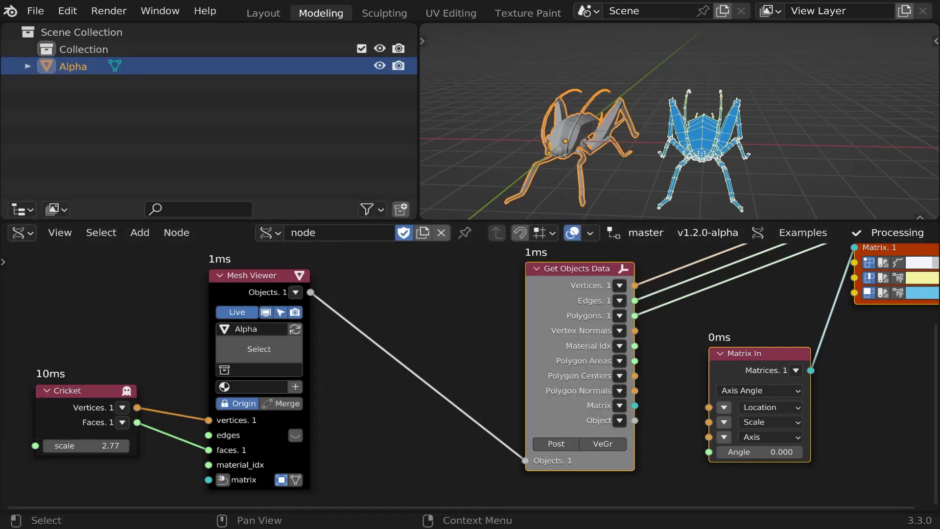
click(22, 210)
click(600, 275)
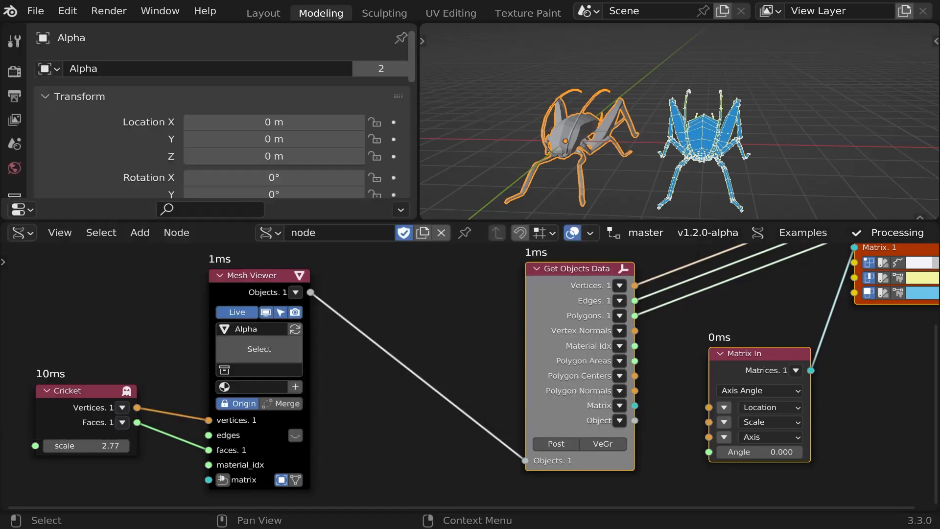
Step: Add a Remesh modifier to the Alpha object
scroll(14, 147, down, 2)
click(14, 145)
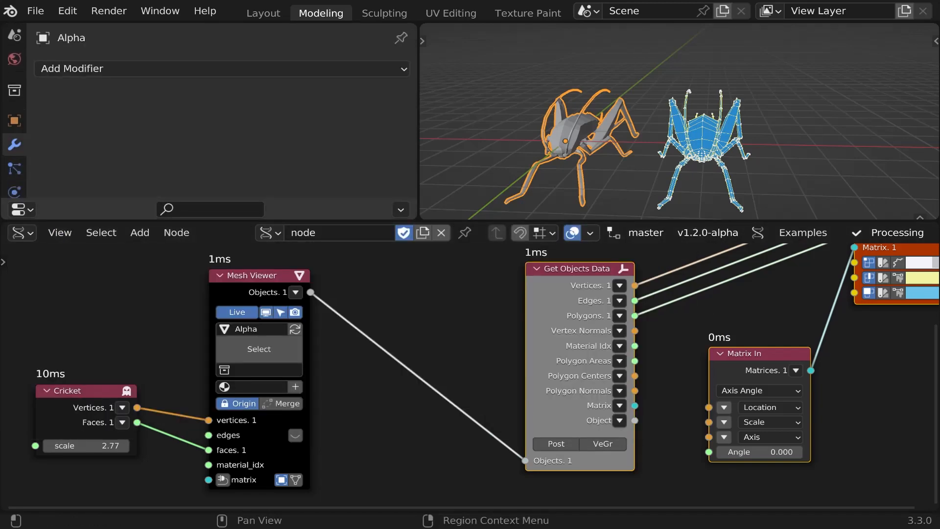
click(98, 68)
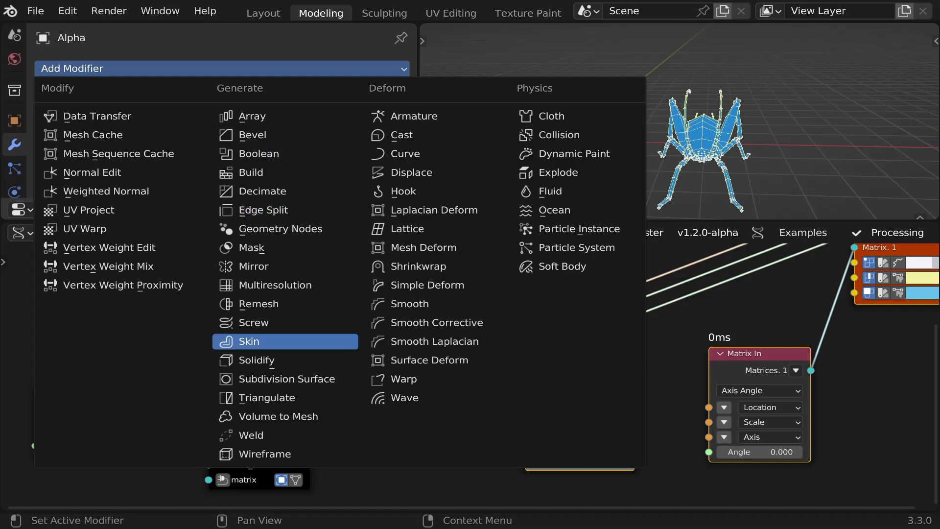
click(259, 304)
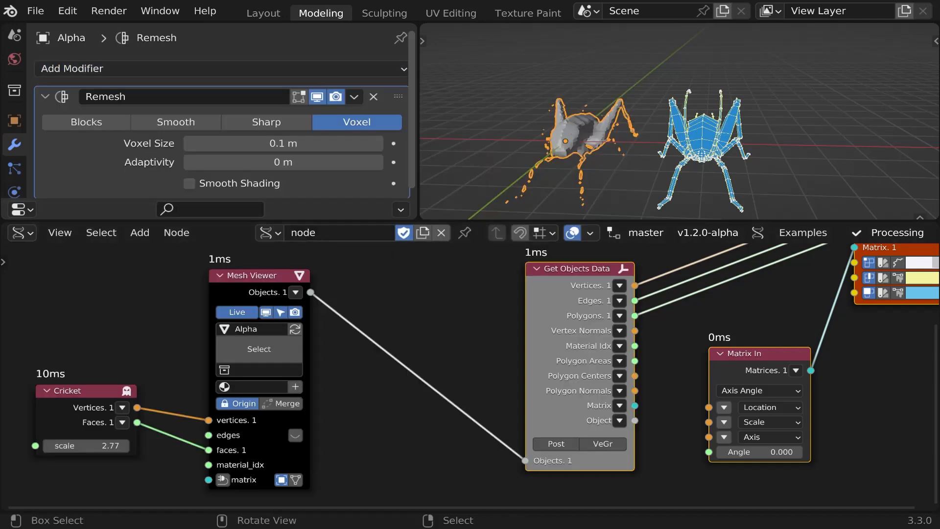
Step: Set the Remesh modifier to Sharp mode with an octree depth of 6
scroll(566, 142, up, 3)
click(266, 122)
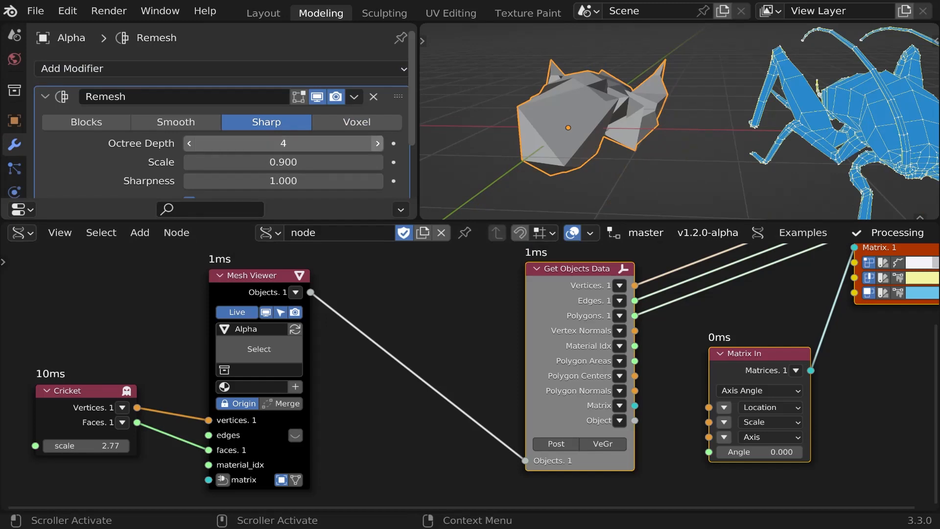
click(379, 144)
click(378, 144)
middle_drag(553, 142, 754, 140)
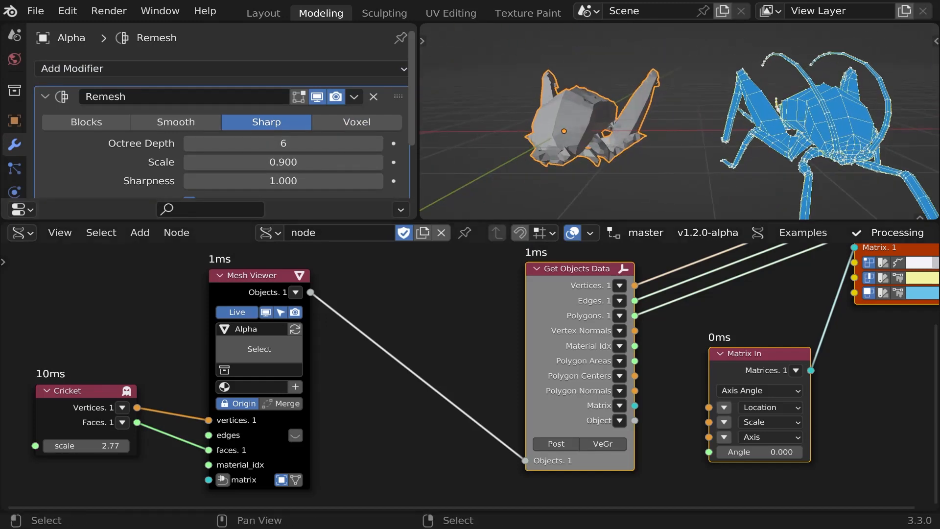
Step: Align the Temporal Viewer with Get Objects Data, and shift it together with Matrix In farther along the node tree
scroll(195, 401, down, 2)
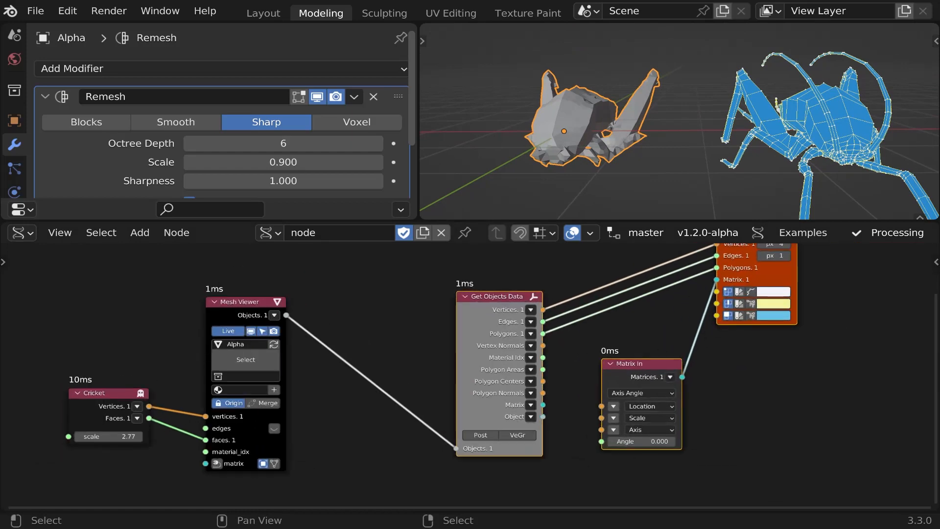
middle_drag(392, 373, 380, 374)
drag(759, 279, 756, 343)
drag(860, 325, 603, 419)
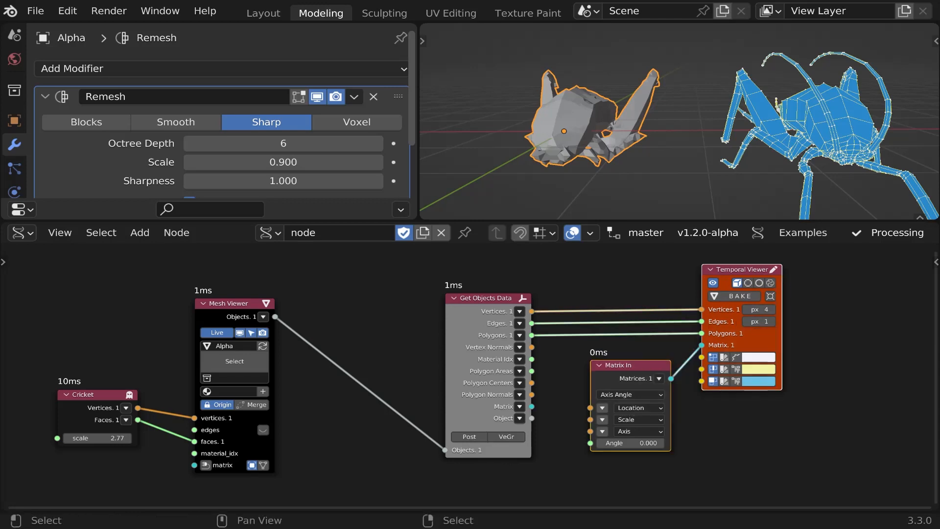
drag(630, 366, 698, 363)
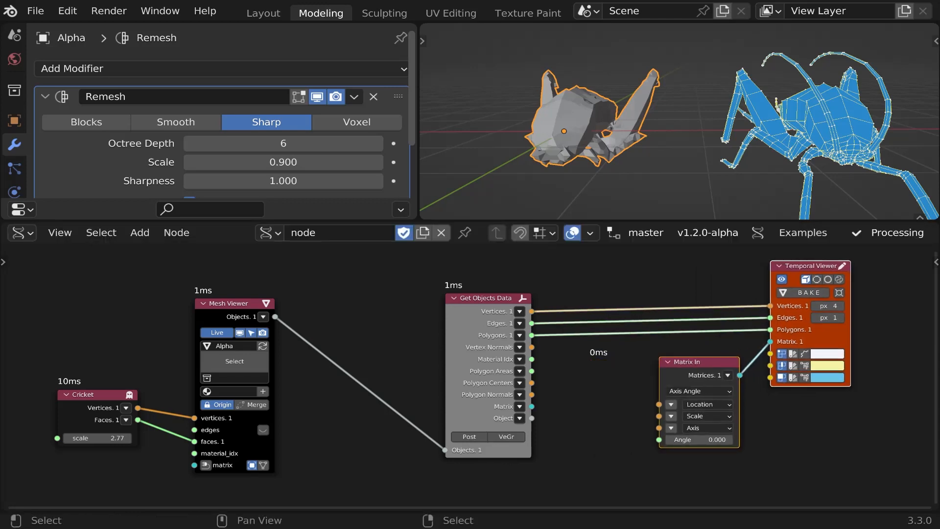
Step: Enable Post on the Get Objects Data node and inspect the modified mesh in the viewport
scroll(467, 434, up, 5)
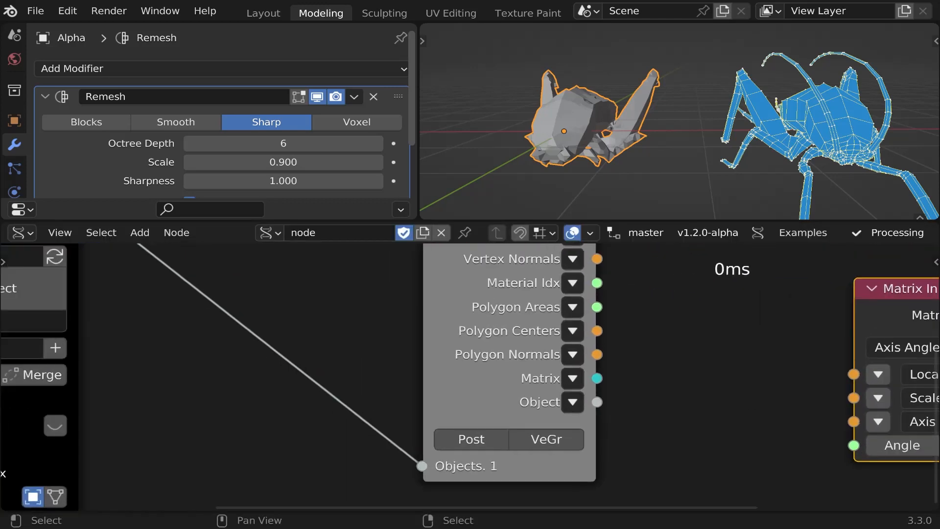
click(472, 439)
middle_drag(686, 127, 705, 132)
scroll(686, 128, down, 3)
scroll(686, 128, up, 1)
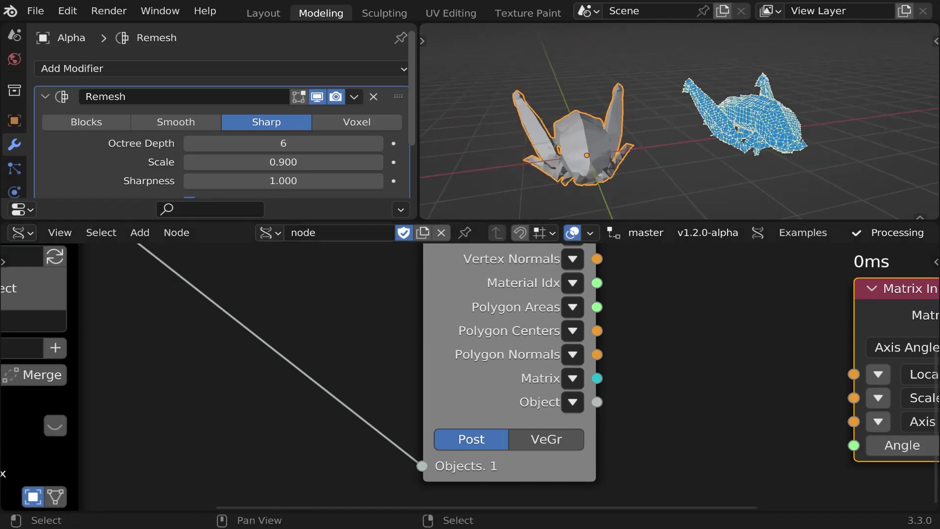
Step: Select the Cricket and Mesh Viewer nodes and move them farther away from Get Objects Data
key(Home)
drag(210, 431, 257, 295)
scroll(340, 295, up, 3)
scroll(420, 306, up, 1)
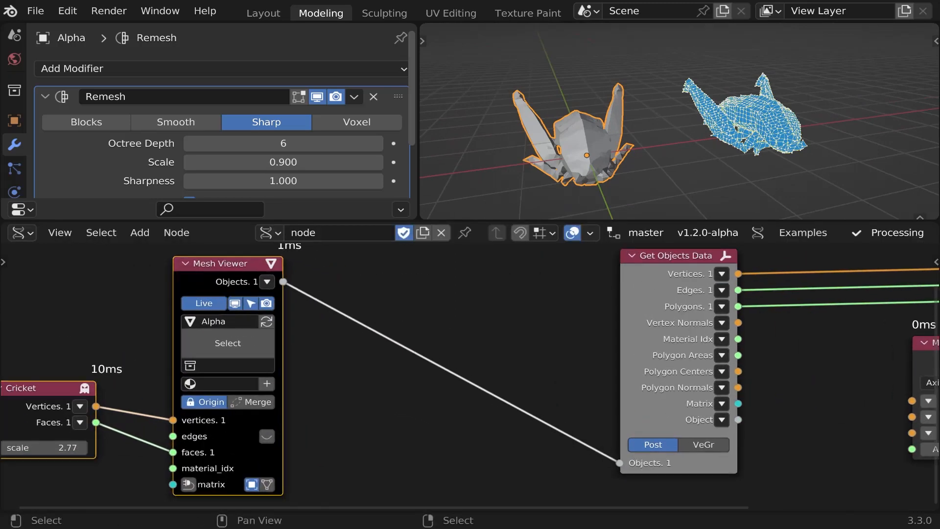
Step: Show the Sverchok sidebar of the node editor, collapse Tree properties and expand the Import/Export options
drag(647, 338, 648, 340)
scroll(509, 331, down, 3)
key(n)
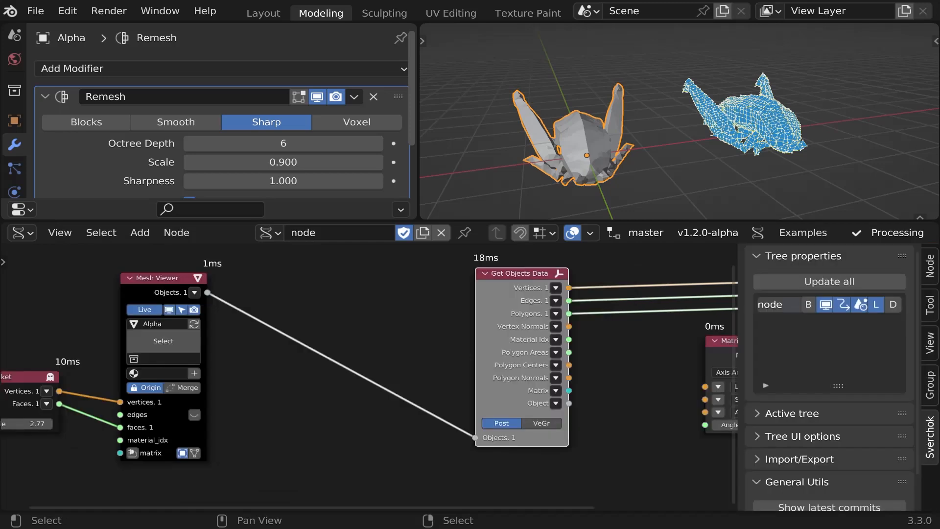
click(803, 256)
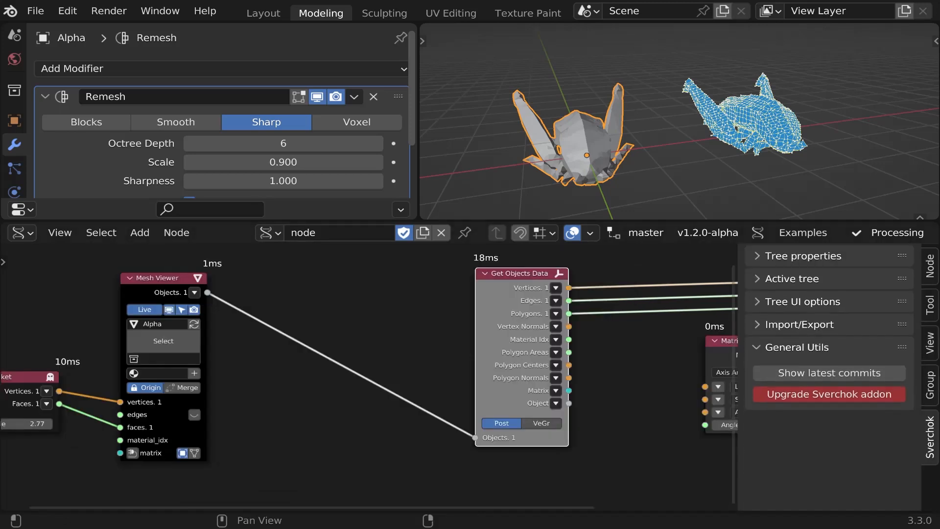
click(799, 324)
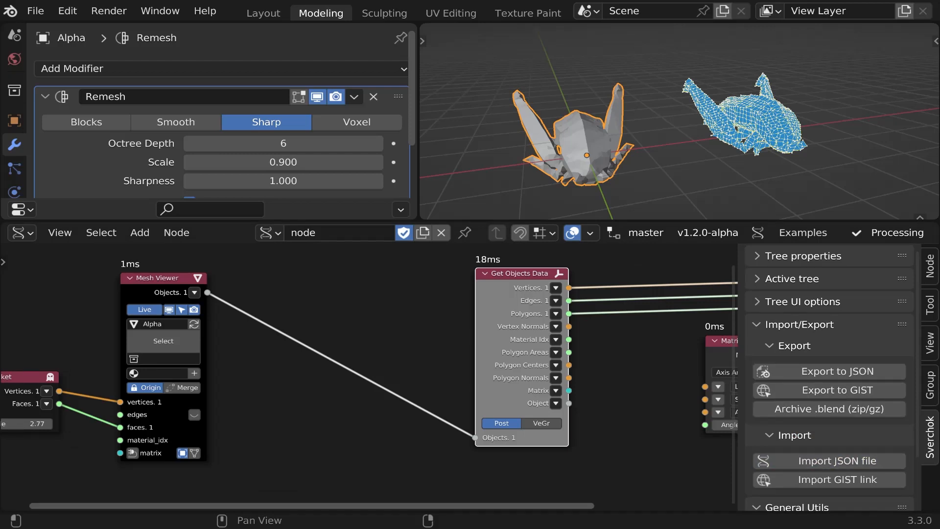
Step: Insert the object modifier add.py script node into the link between Mesh Viewer and Get Objects Data, and widen it
middle_drag(382, 377, 413, 388)
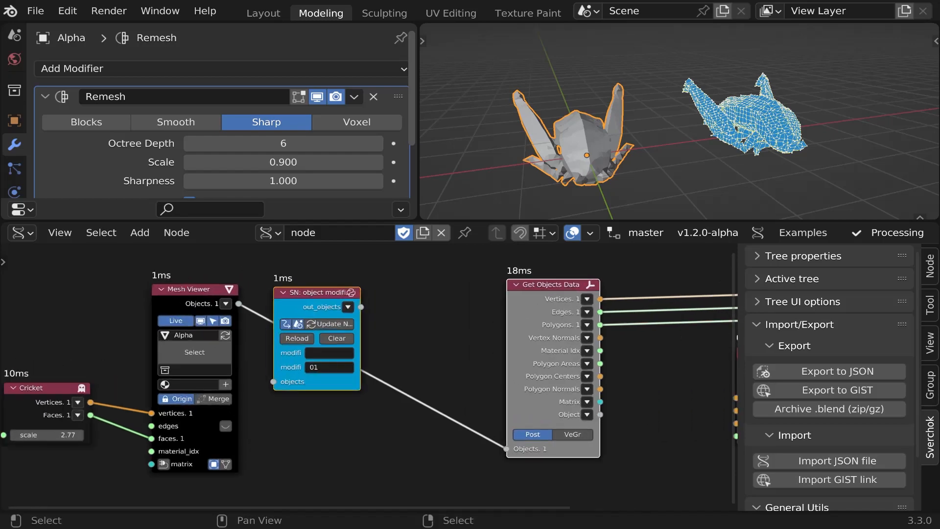
click(318, 293)
drag(319, 292, 333, 303)
scroll(391, 359, up, 4)
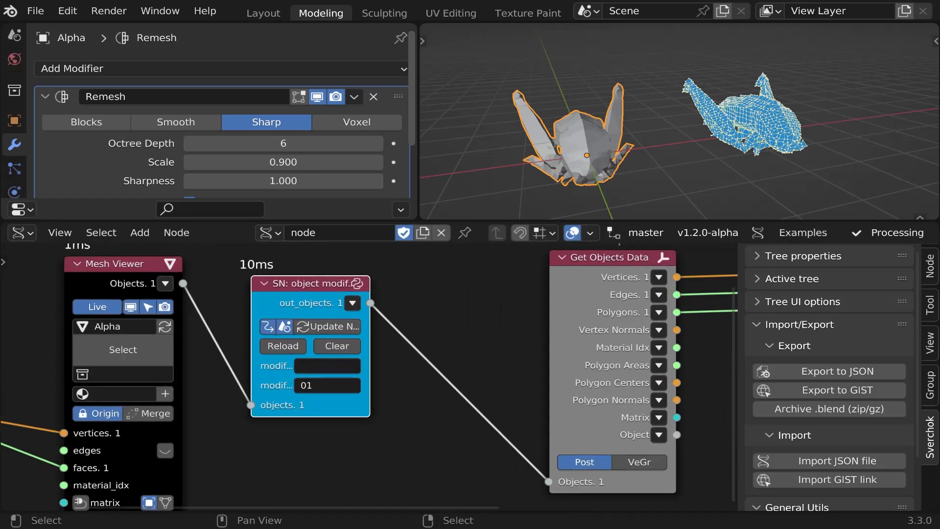
drag(370, 360, 520, 359)
drag(470, 405, 450, 417)
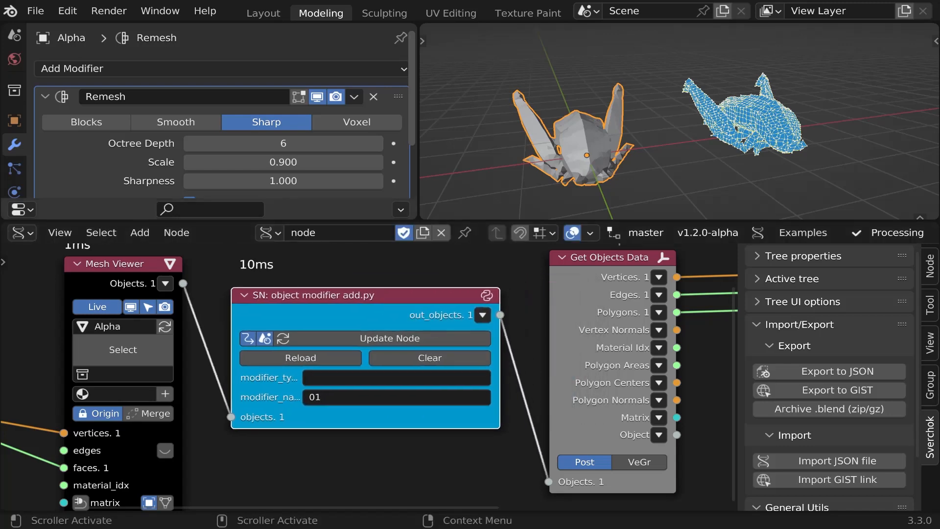
Step: Remove the manually added Remesh modifier from the Alpha object
click(374, 97)
scroll(359, 382, up, 1)
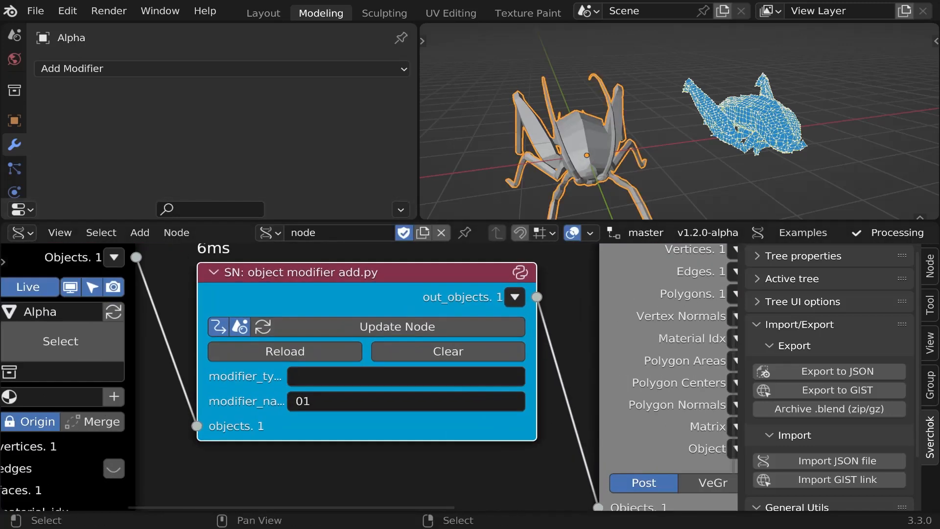
scroll(573, 405, down, 1)
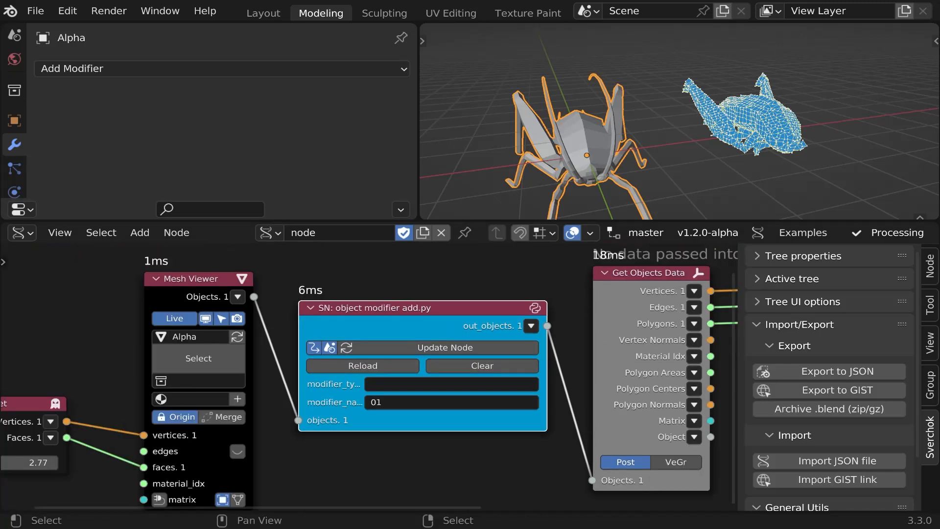
Step: Widen the script node until its parameter labels read in full, and reposition it between Mesh Viewer and Get Objects Data
drag(299, 368, 242, 368)
key(g)
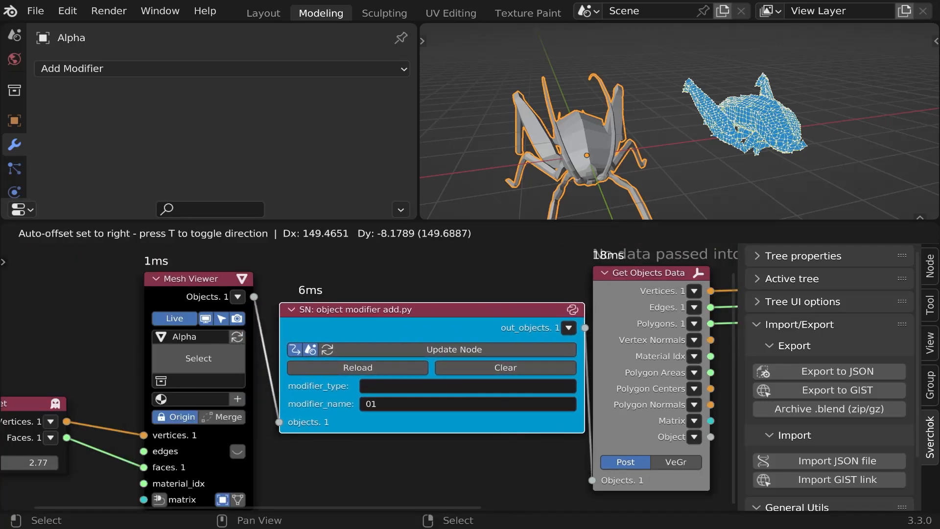
click(380, 378)
scroll(379, 378, up, 4)
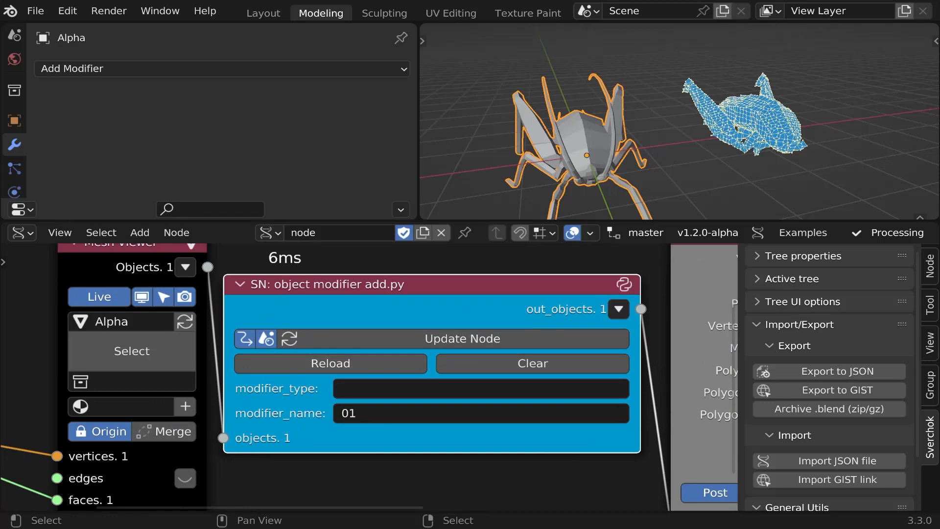
scroll(294, 411, down, 2)
scroll(294, 410, up, 2)
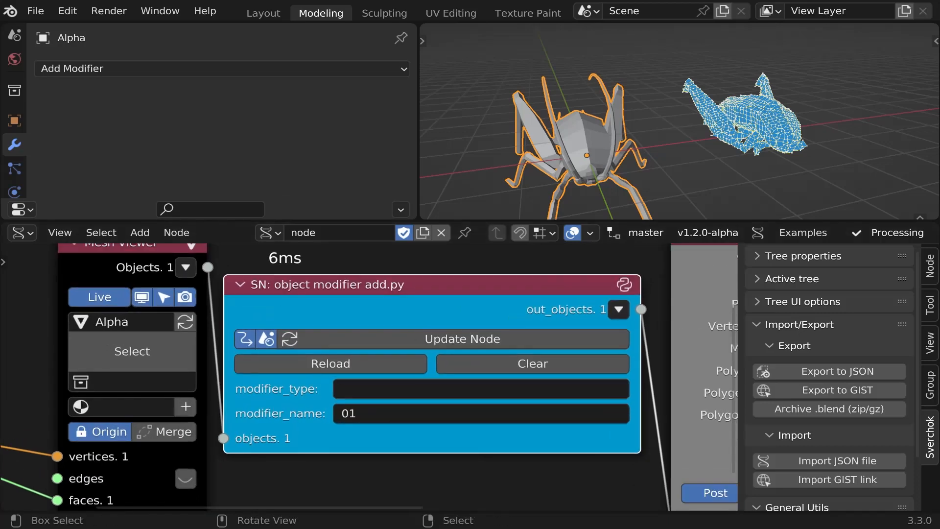
Step: Open the preferences, and look up the Remesh modifier's Python type name in the list of available modifiers
click(68, 11)
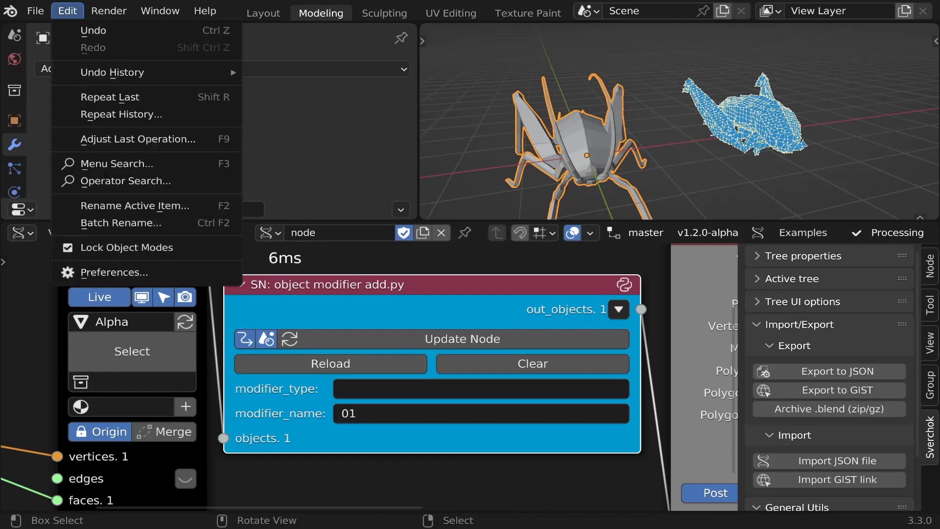
click(114, 272)
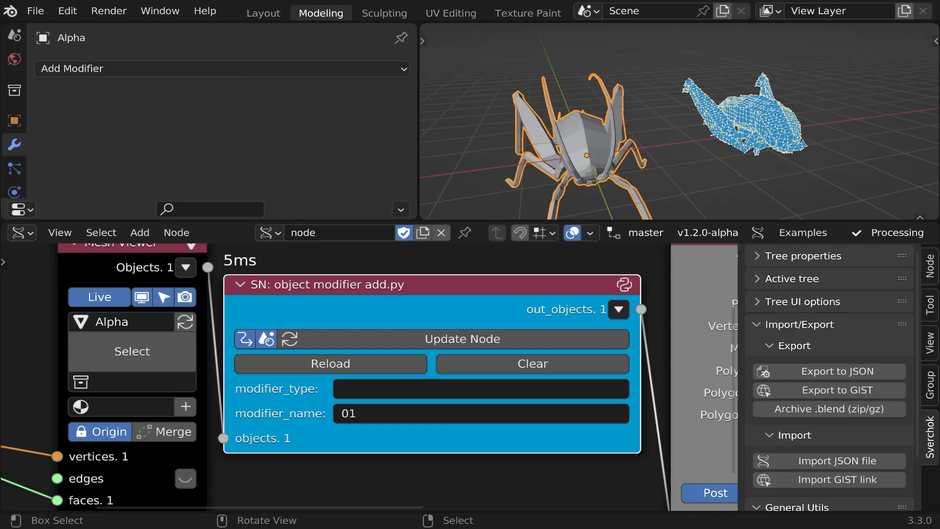
click(221, 69)
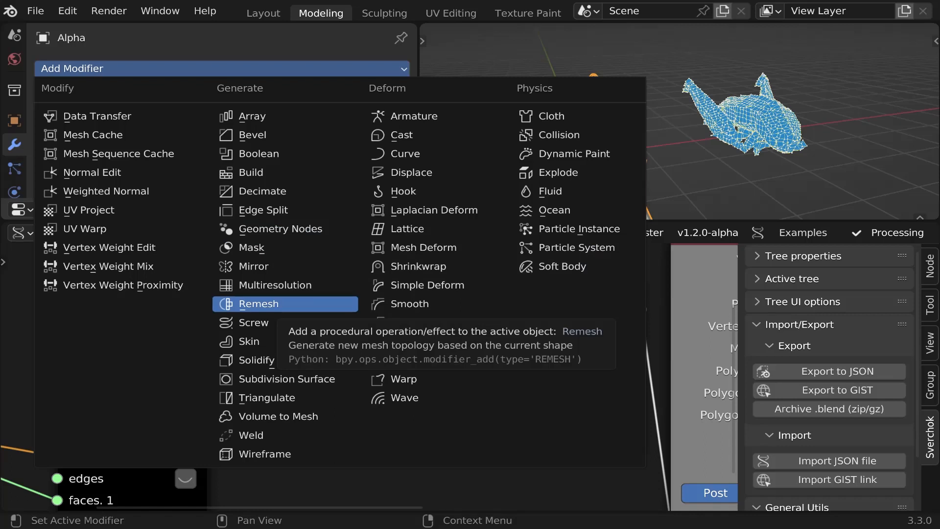
key(Escape)
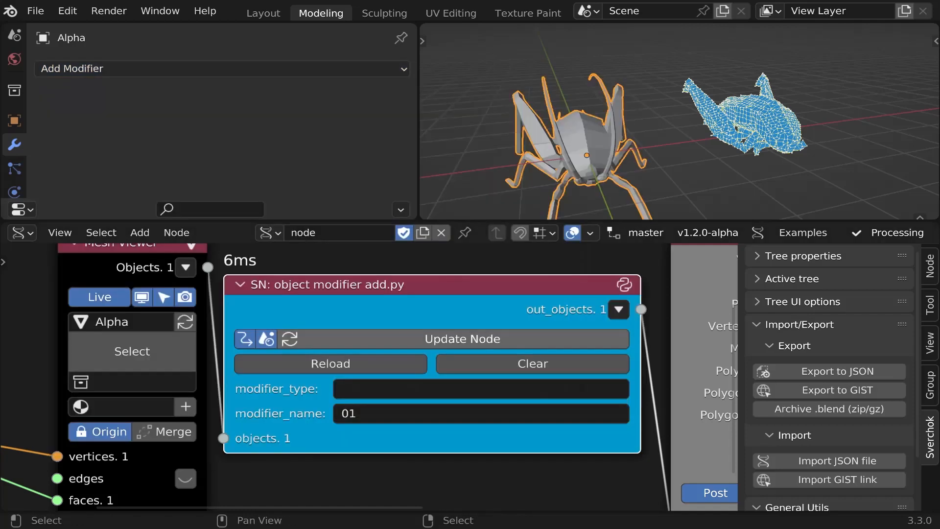
Step: Set the script node's modifier_type to REMESH
click(470, 389)
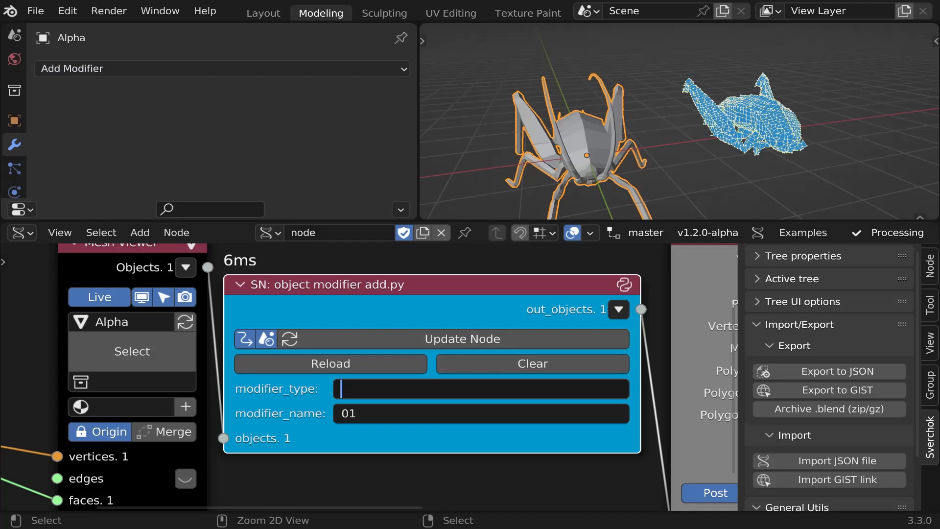
text(REMESH)
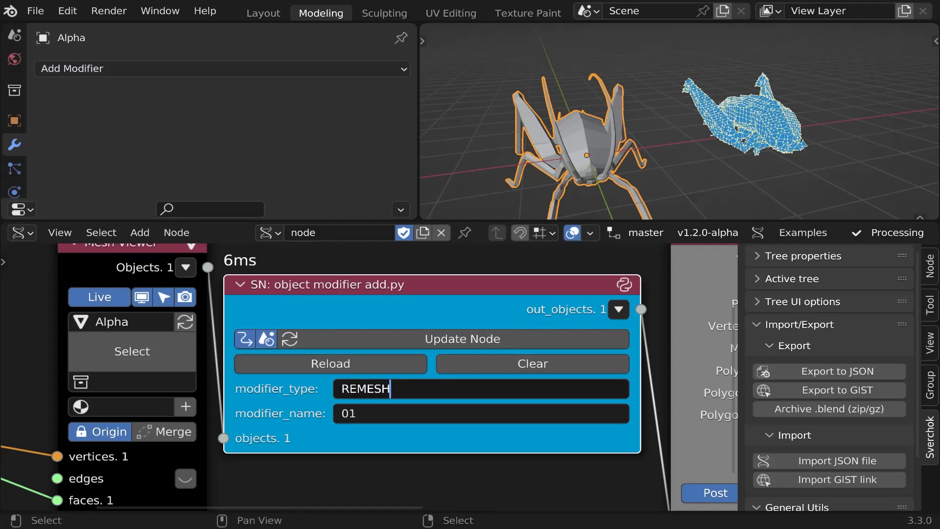
key(Return)
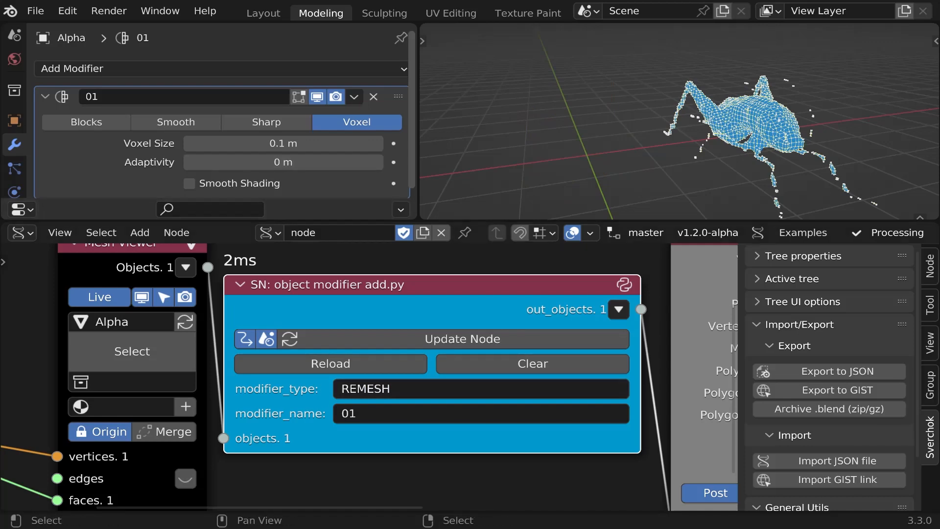
Step: Switch the Remesh modifier 01 to Sharp mode and set its octree depth to 5
scroll(356, 355, down, 2)
click(267, 122)
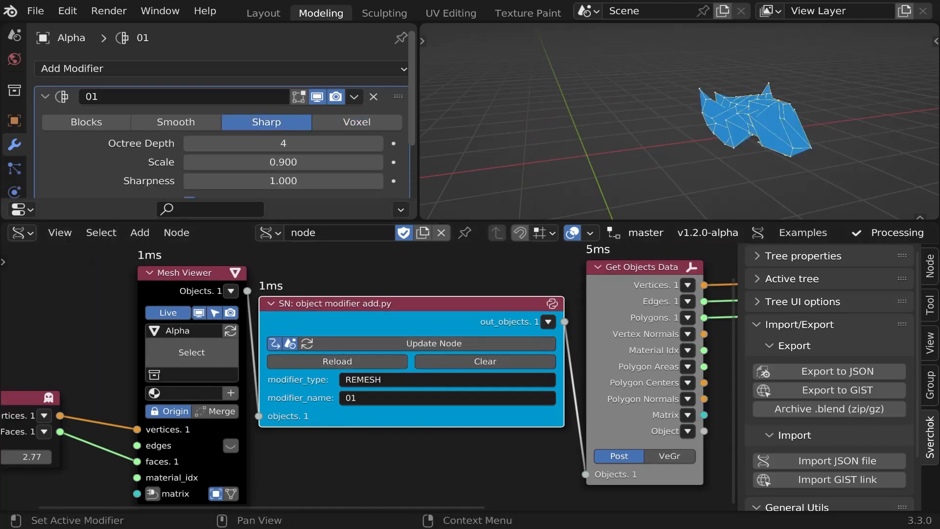
click(378, 143)
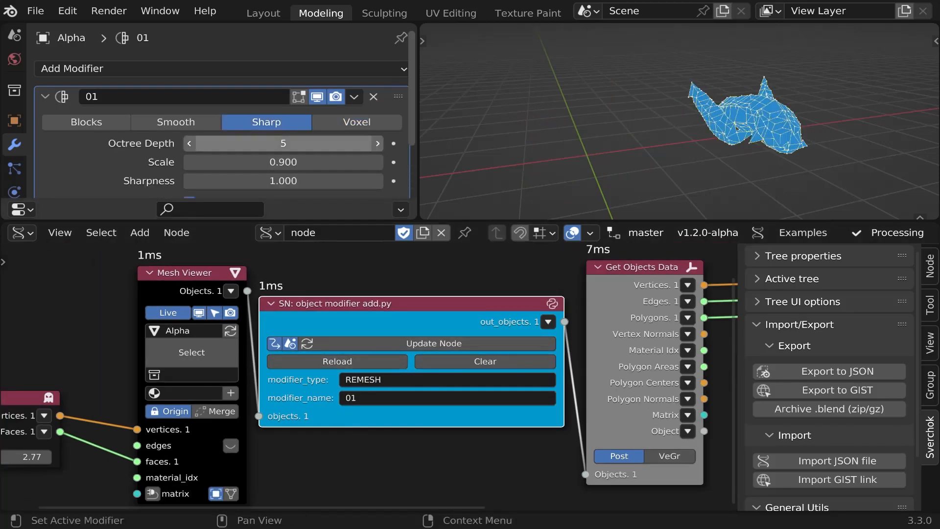
click(189, 144)
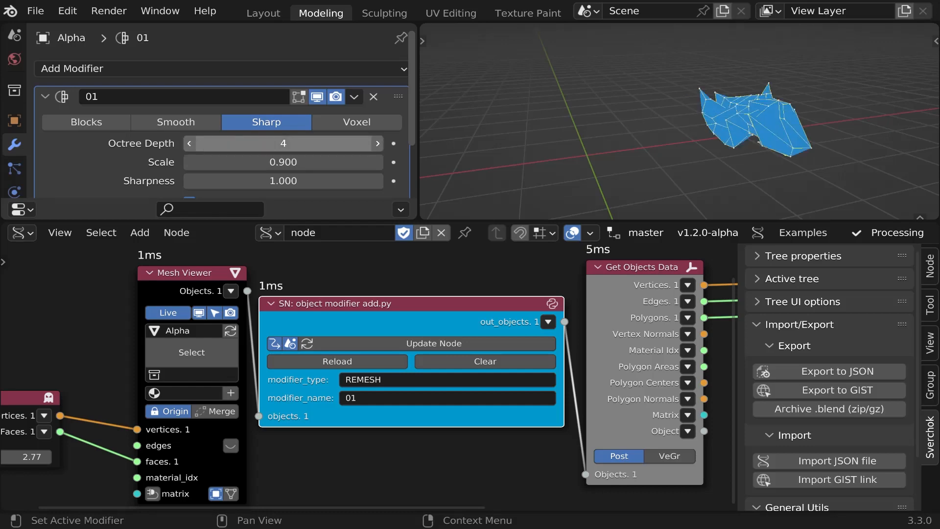
click(377, 143)
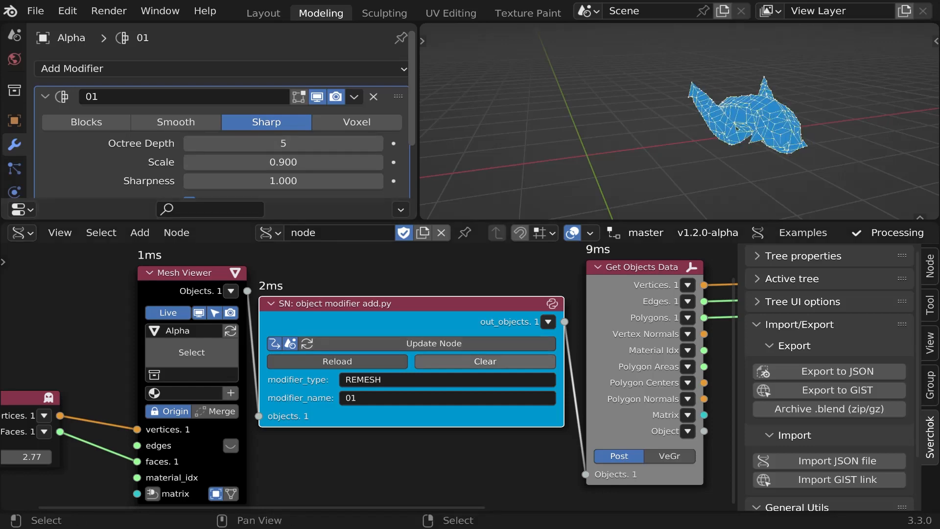
Step: Move Get Objects Data, Matrix In and Temporal Viewer together away from the script node, and hide the node editor's sidebar
scroll(529, 361, down, 5)
middle_drag(529, 361, 298, 370)
scroll(441, 406, up, 1)
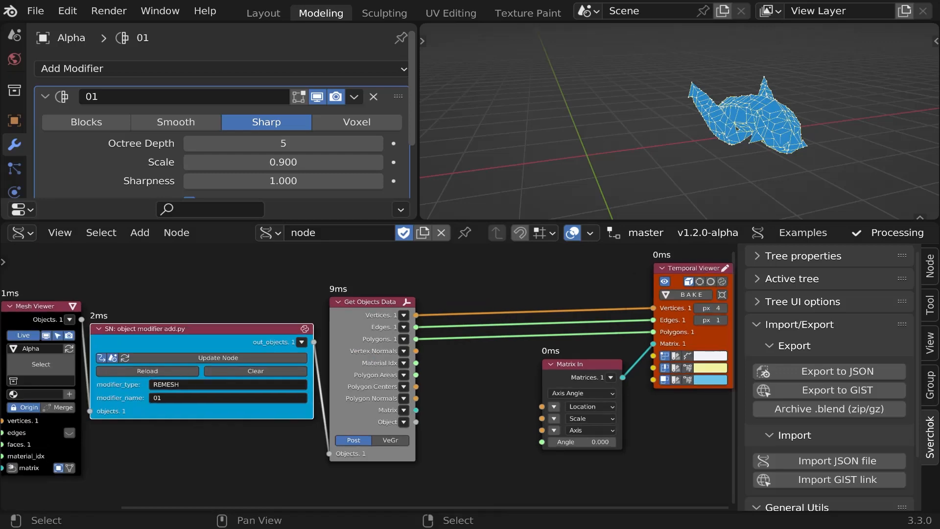
middle_drag(441, 407, 341, 395)
scroll(341, 394, down, 2)
scroll(282, 348, up, 2)
drag(436, 363, 263, 295)
key(g)
click(464, 299)
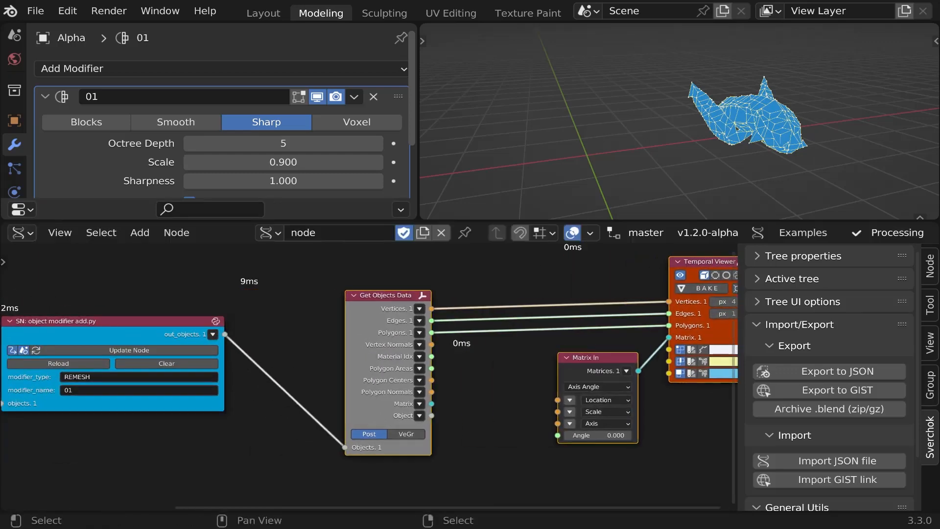
scroll(477, 345, up, 1)
click(475, 363)
key(n)
scroll(372, 392, up, 1)
scroll(355, 412, up, 1)
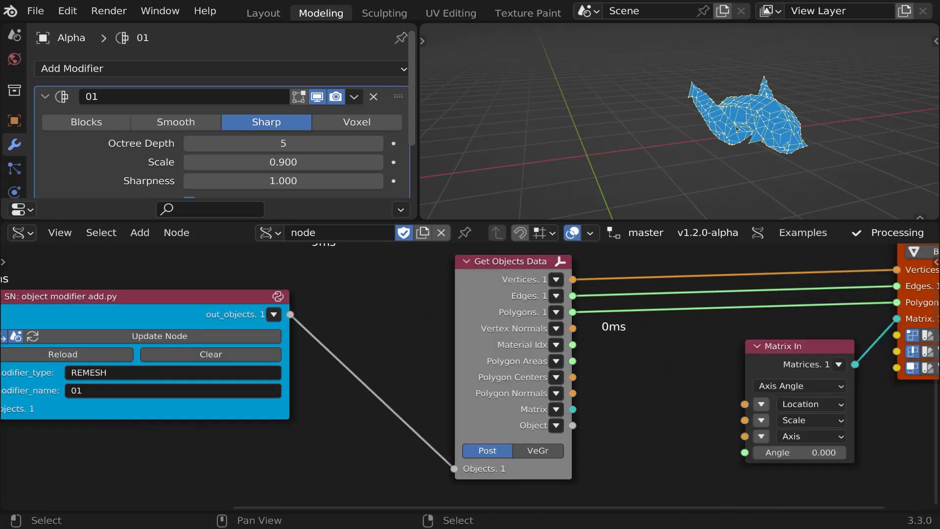
Step: Add an Object ID Set MK2 node on the link between the script node and Get Objects Data
key(3)
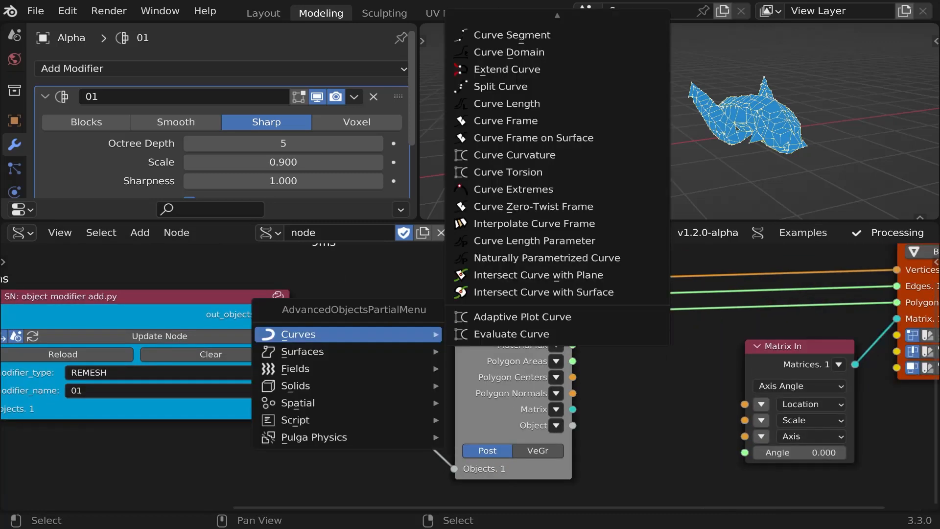
key(4)
mouse_move(360, 345)
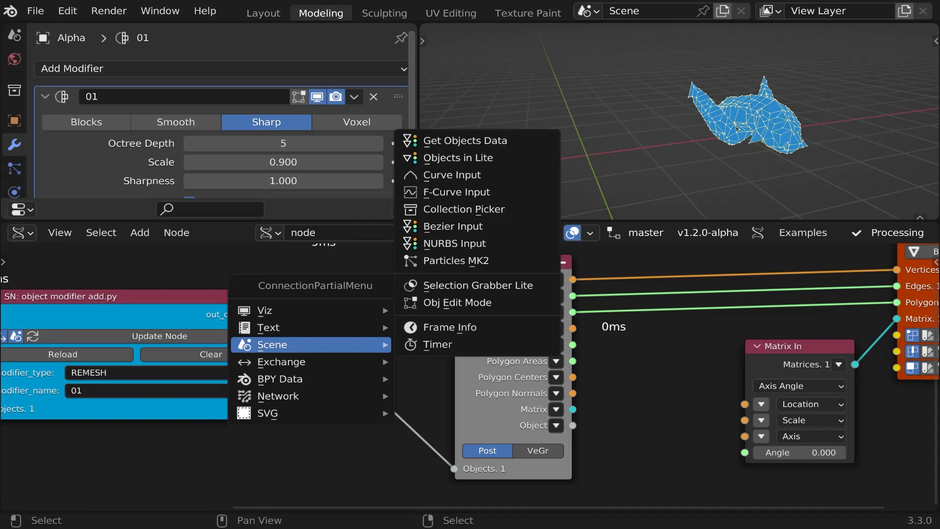
mouse_move(308, 379)
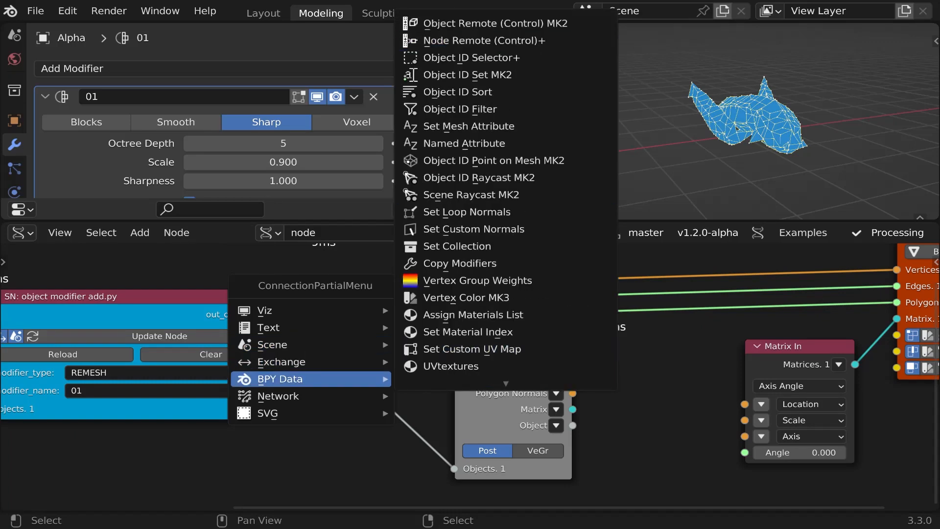
click(466, 74)
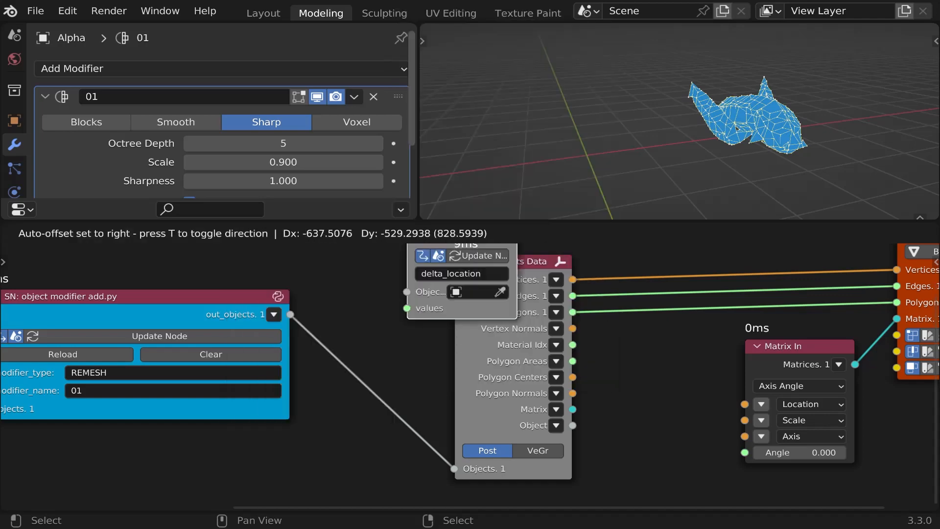
click(333, 300)
scroll(408, 338, up, 1)
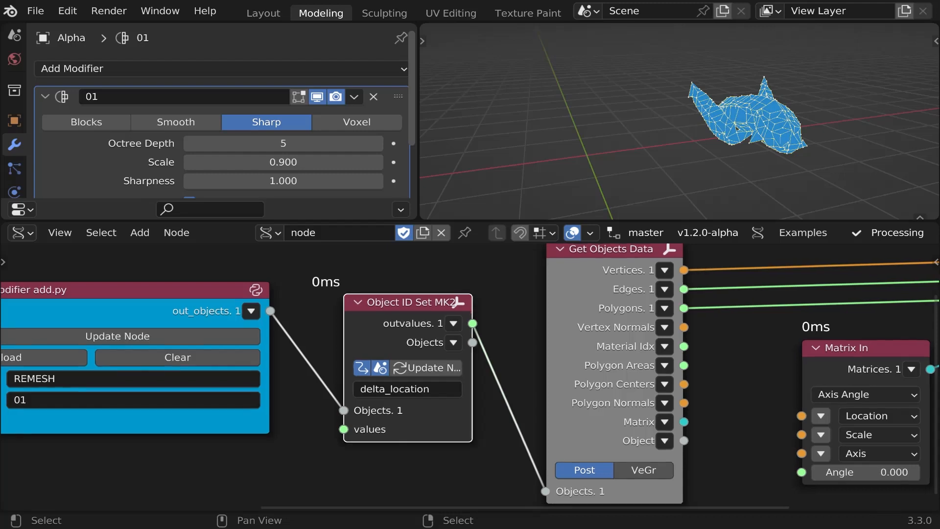
Step: Copy the data path of modifier 01's octree depth and paste it as the property of the Object ID Set MK2 node
middle_drag(298, 343, 362, 343)
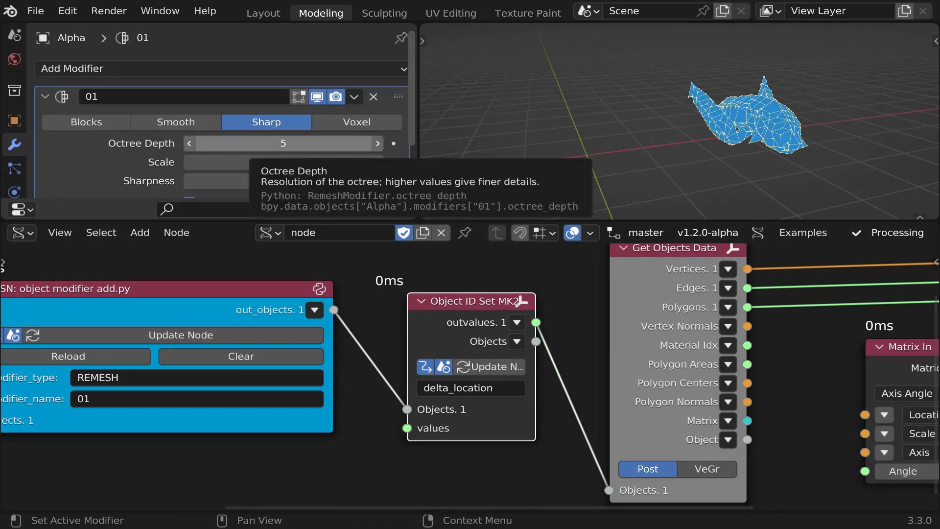
right_click(257, 145)
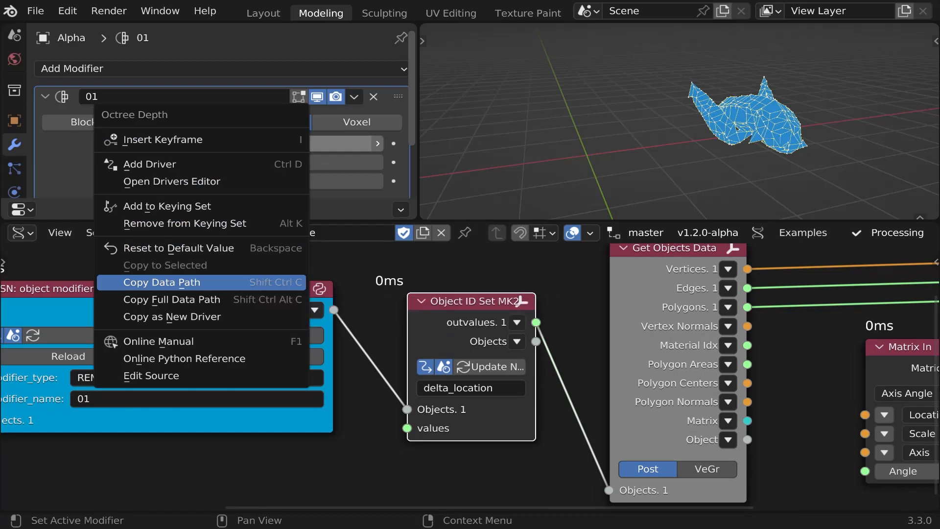
click(161, 282)
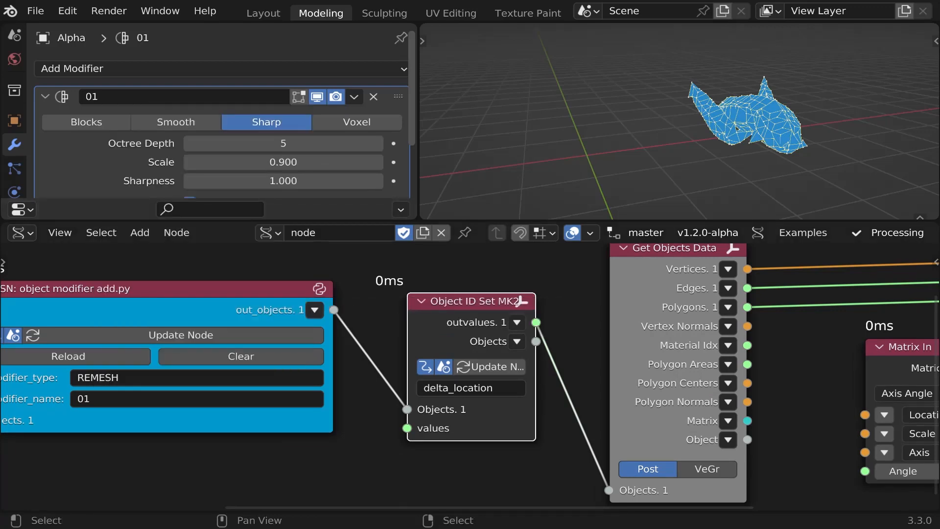
click(471, 387)
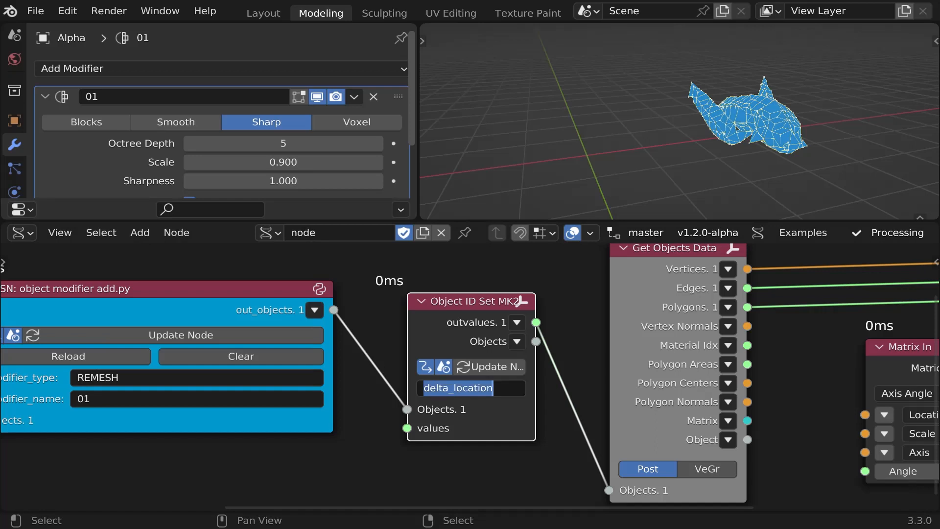
key(ctrl+v)
key(Return)
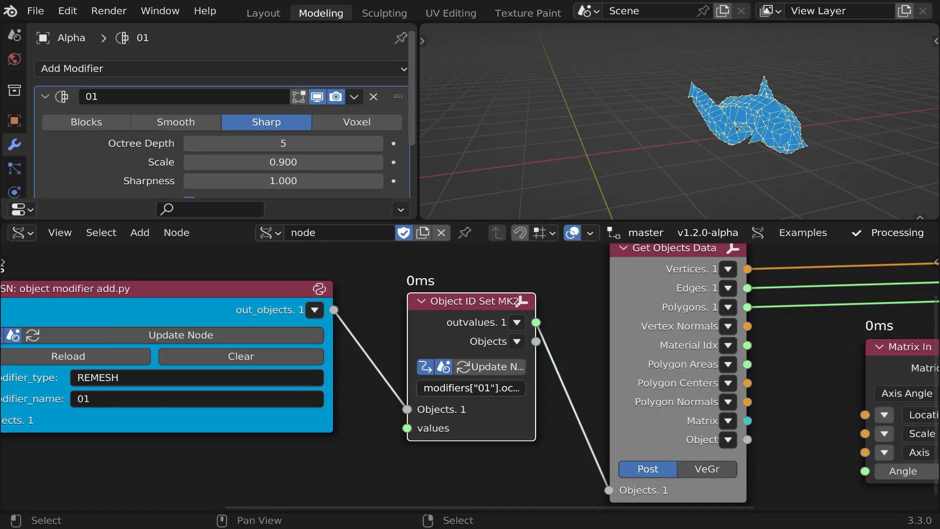
Step: Add an A Number node below the object modifier add script node and switch it to integer
mouse_move(407, 364)
mouse_down()
mouse_move(376, 364)
mouse_move(413, 353)
mouse_up()
scroll(398, 353, down, 2)
scroll(235, 396, down, 1)
middle_drag(235, 396, 369, 372)
scroll(370, 372, up, 2)
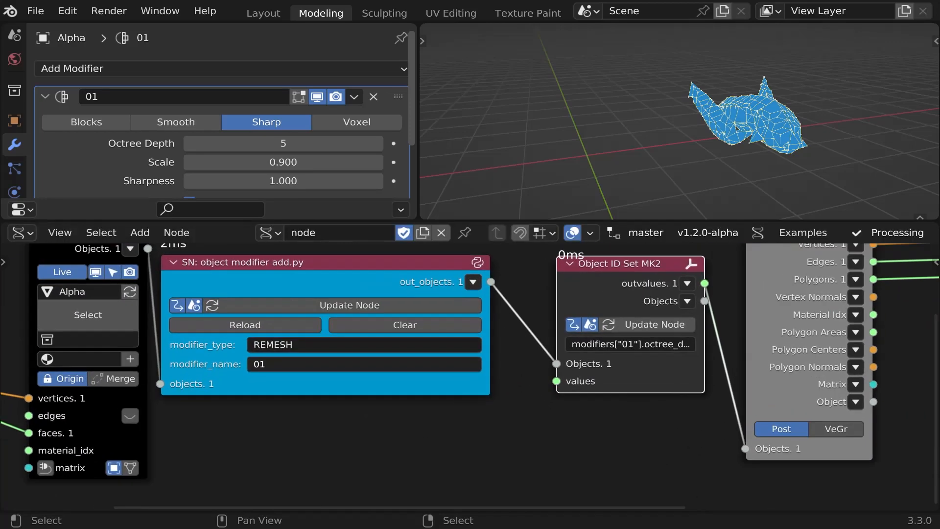
key(1)
mouse_move(383, 360)
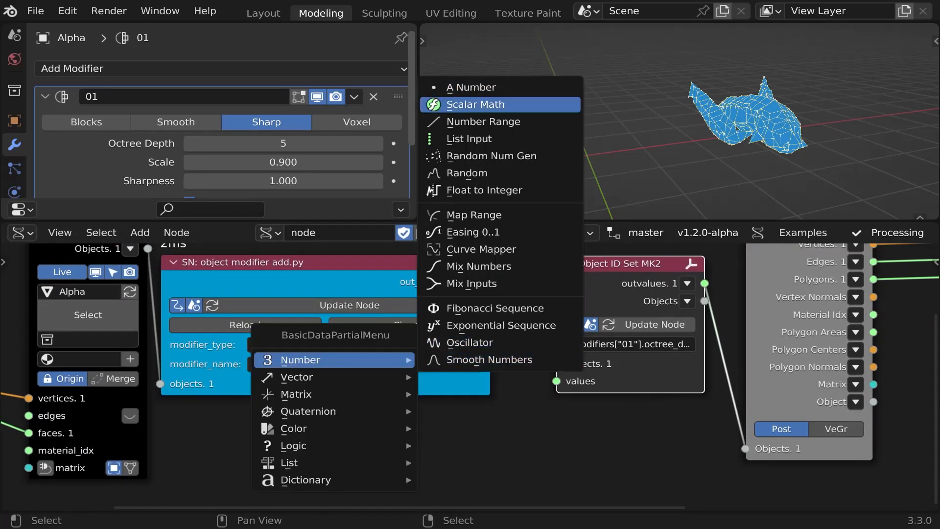
click(465, 87)
click(425, 422)
scroll(424, 422, up, 1)
click(458, 417)
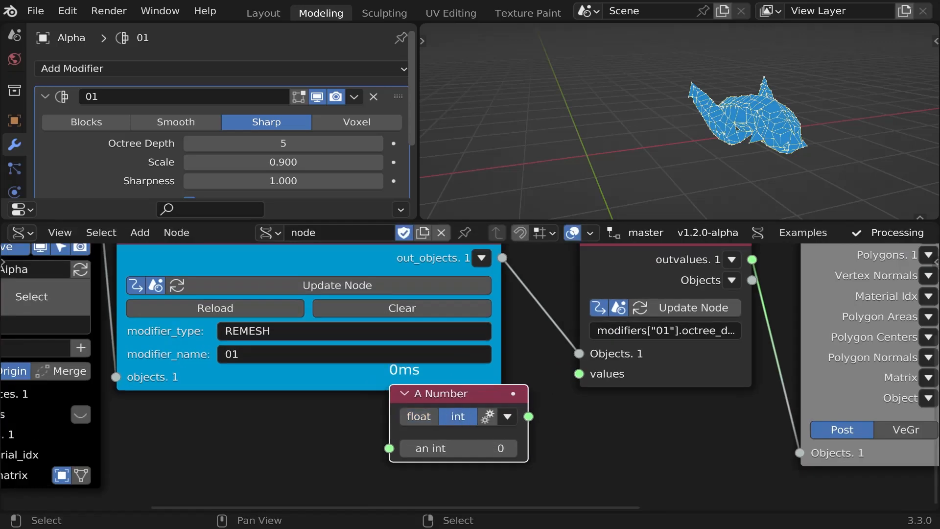
Step: Link the A Number node to the values input of Object ID Set MK2 and set its integer to 3
drag(529, 416, 580, 373)
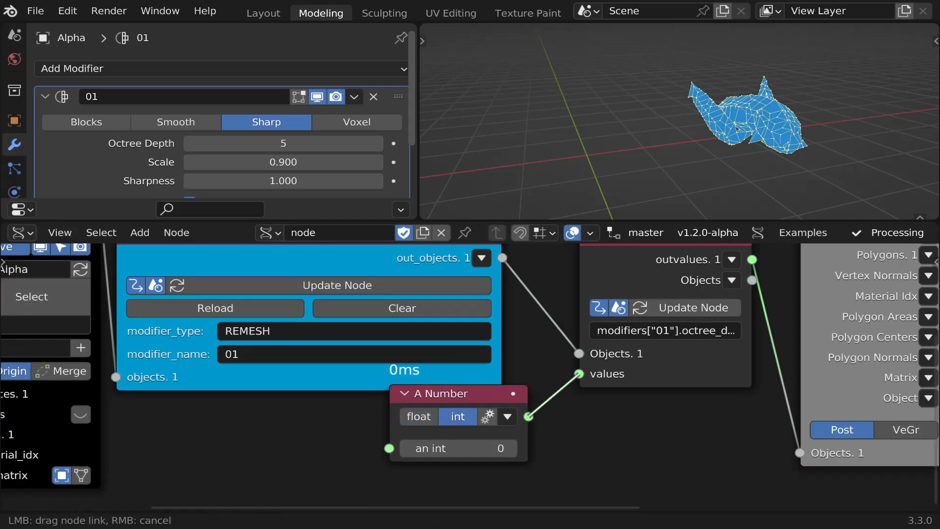
drag(490, 395, 459, 412)
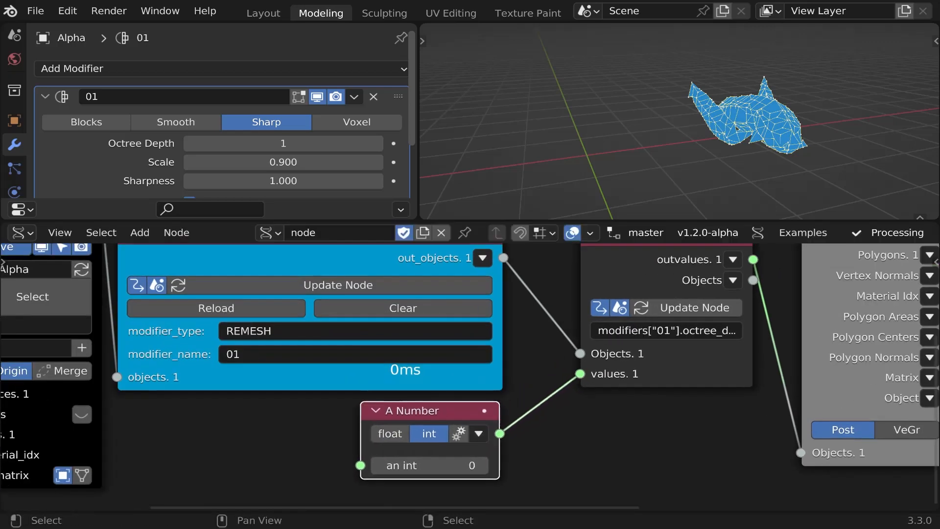
click(483, 466)
click(483, 465)
click(482, 466)
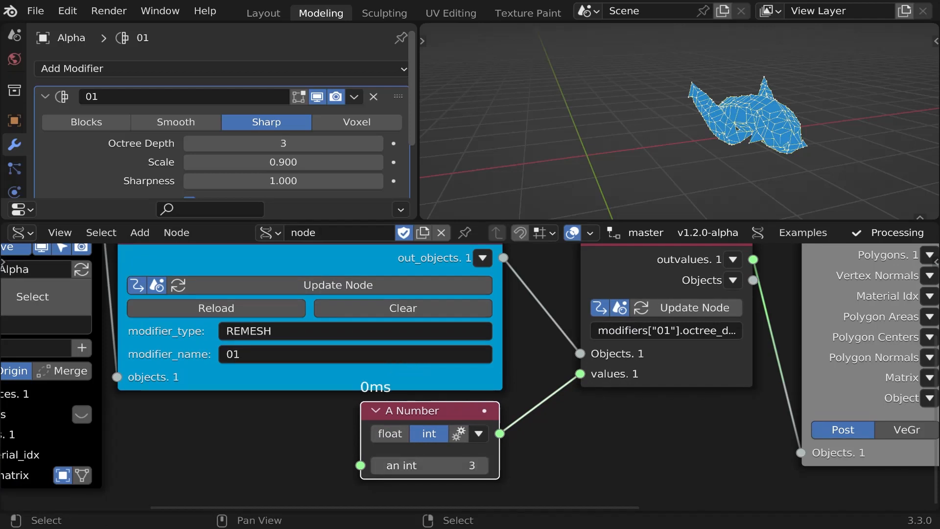
Step: Widen the Object ID Set MK2 node and link its Objects output to the Objects input of Get Objects Data
drag(581, 321, 511, 320)
drag(532, 362, 554, 370)
scroll(554, 370, down, 2)
middle_drag(554, 370, 448, 368)
scroll(448, 368, up, 1)
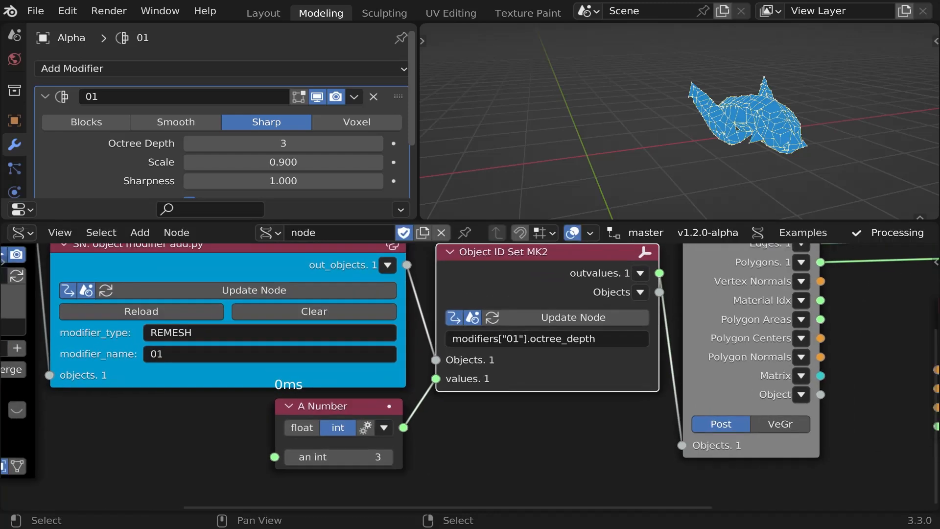
drag(660, 293, 683, 445)
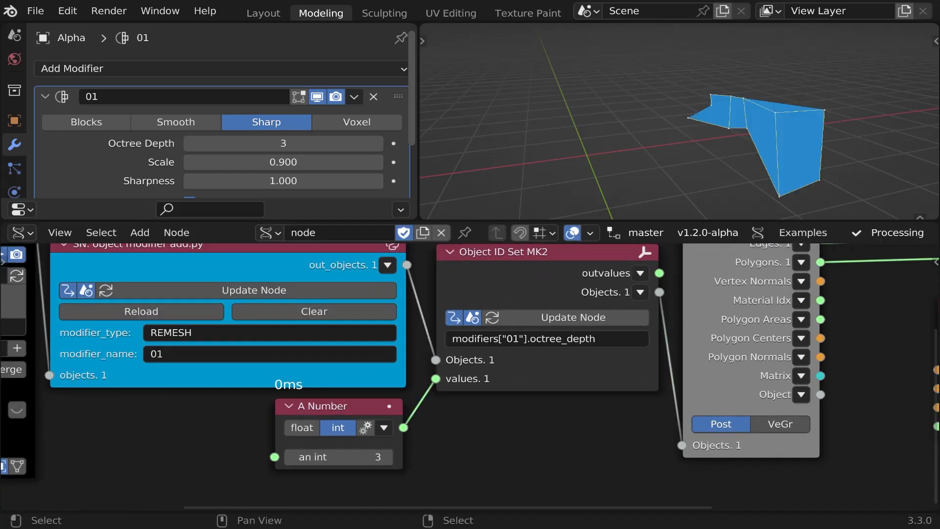
Step: Test the octree depth by raising the A Number integer to 5, and return it to 3
scroll(343, 461, up, 2)
click(395, 455)
click(394, 456)
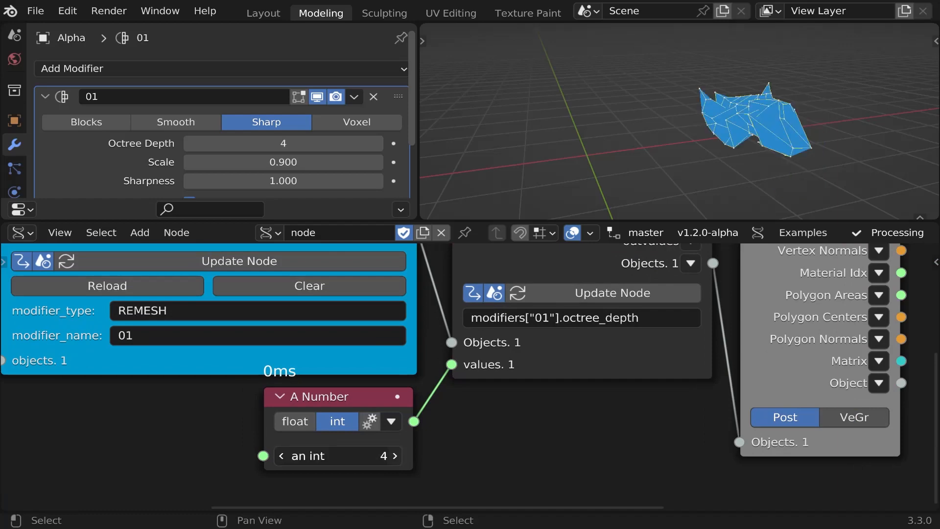
middle_drag(695, 152, 622, 164)
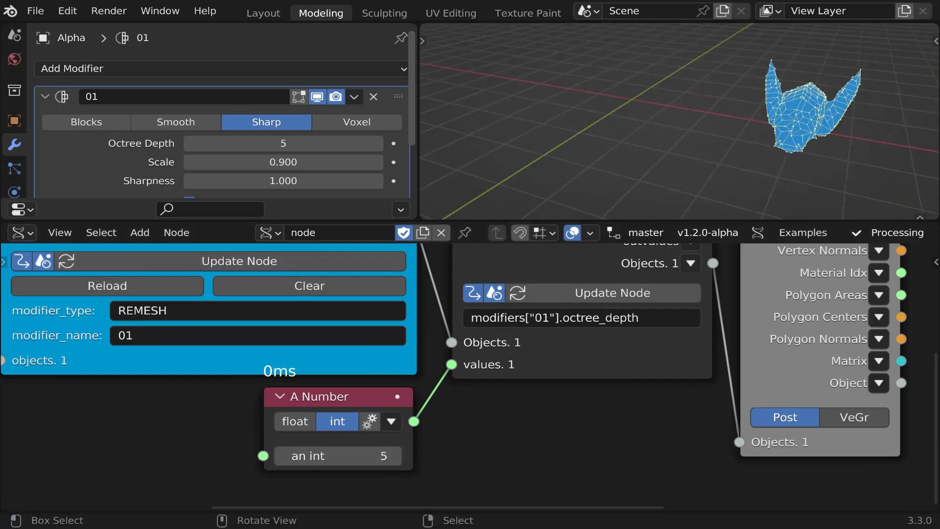
scroll(813, 105, up, 4)
scroll(813, 105, down, 3)
middle_drag(810, 105, 740, 113)
scroll(375, 414, up, 1)
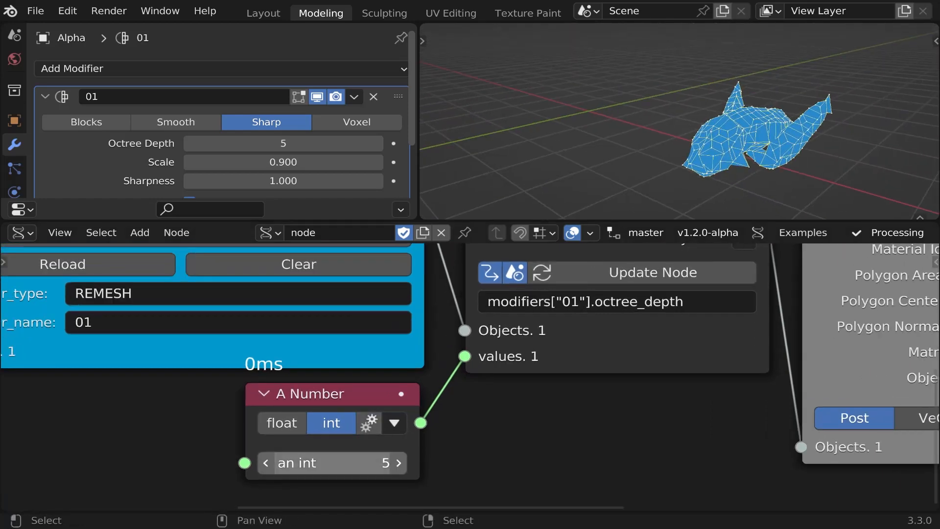
click(265, 463)
click(265, 463)
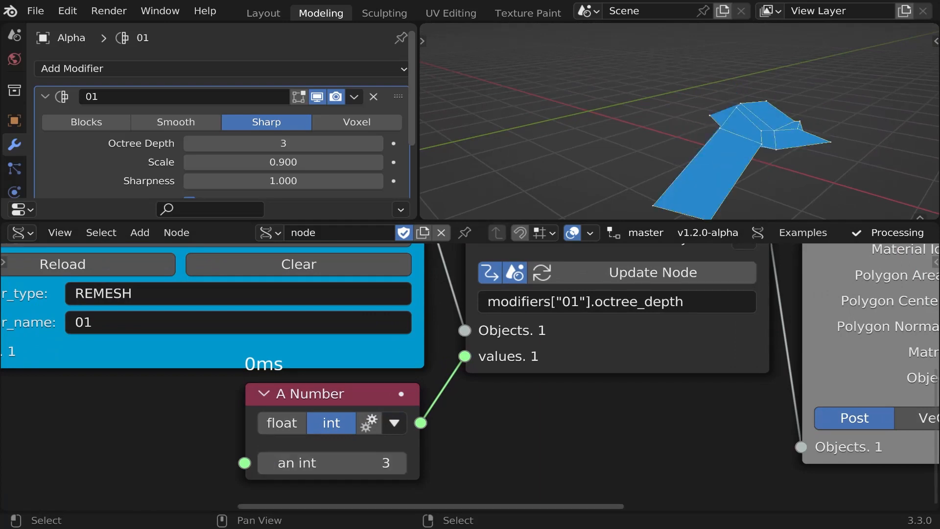
Step: Move Cricket, Mesh Viewer and the script node away from Object ID Set MK2, and place A Number lower
scroll(776, 412, down, 5)
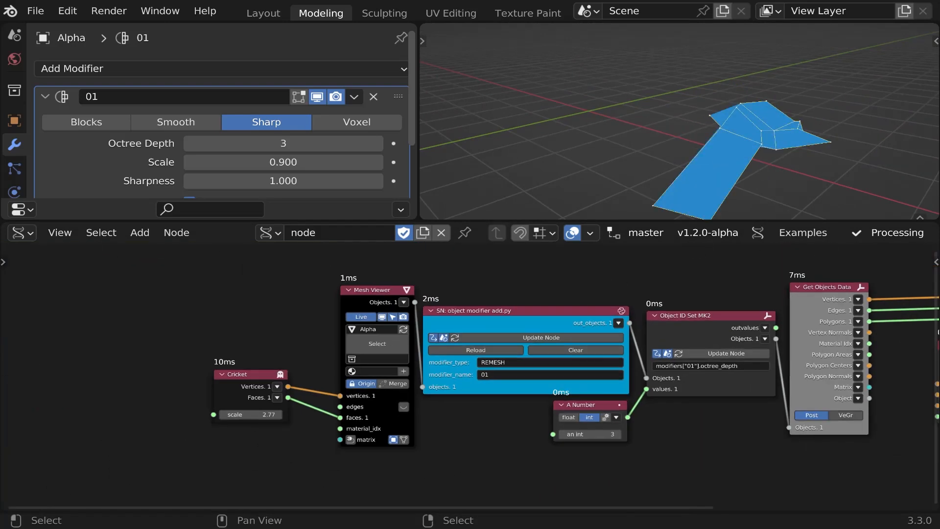
drag(490, 441, 262, 353)
key(g)
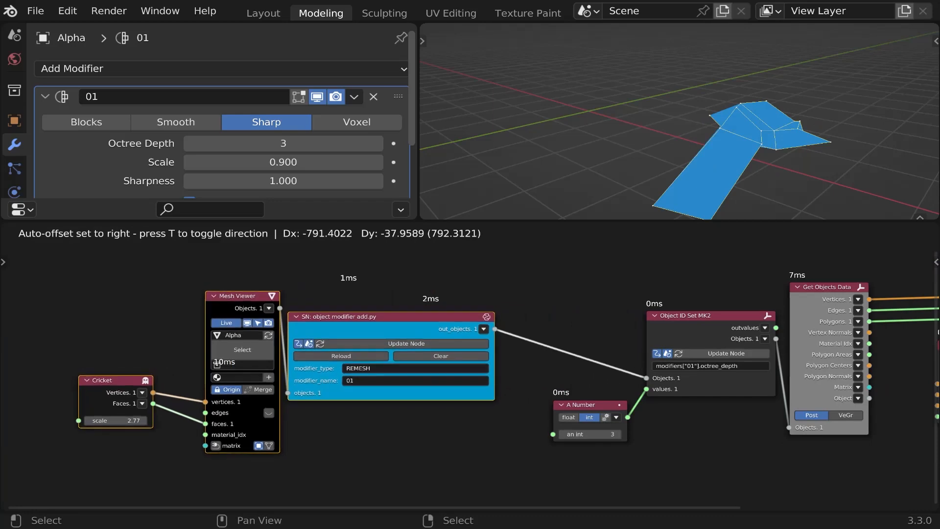
click(115, 369)
scroll(585, 401, up, 5)
drag(586, 405, 614, 454)
scroll(632, 478, down, 1)
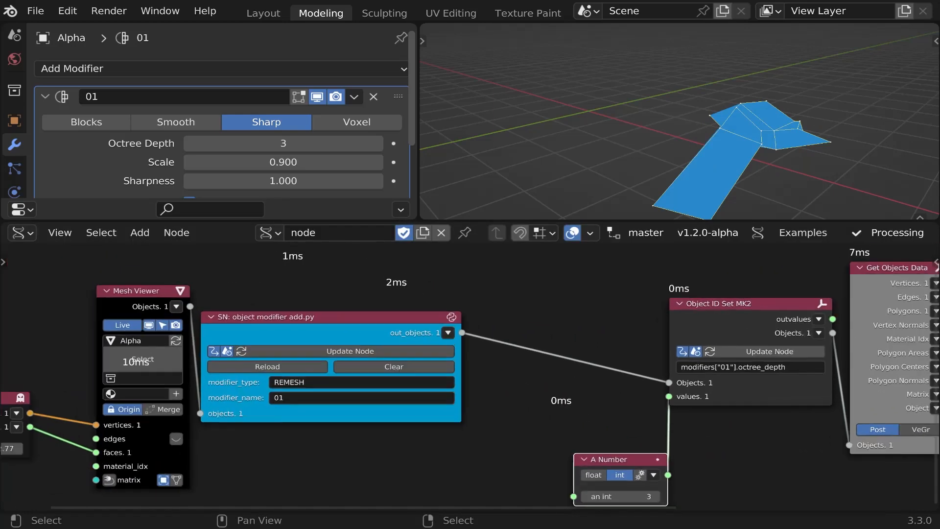
Step: Duplicate Object ID Set MK2 onto the link after the script node and connect the copy's Objects output to the original's Objects input
click(730, 440)
click(755, 390)
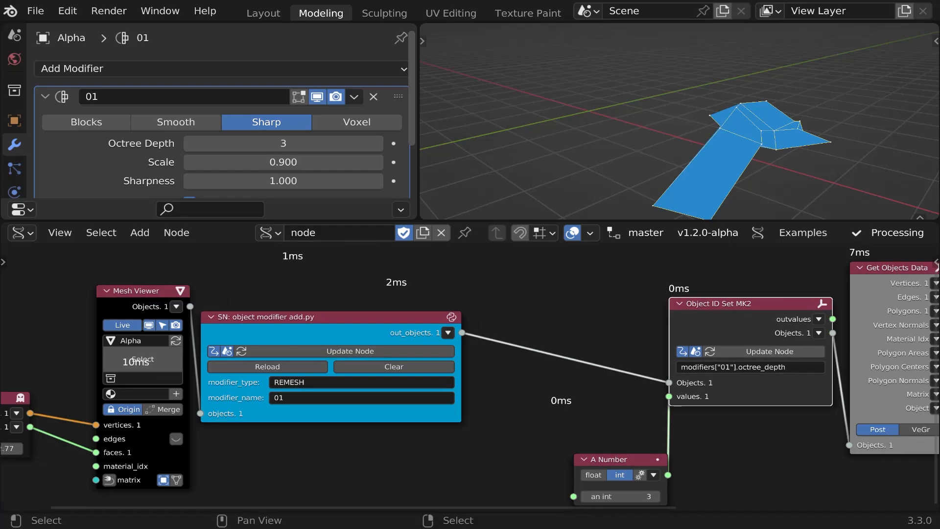
key(shift+d)
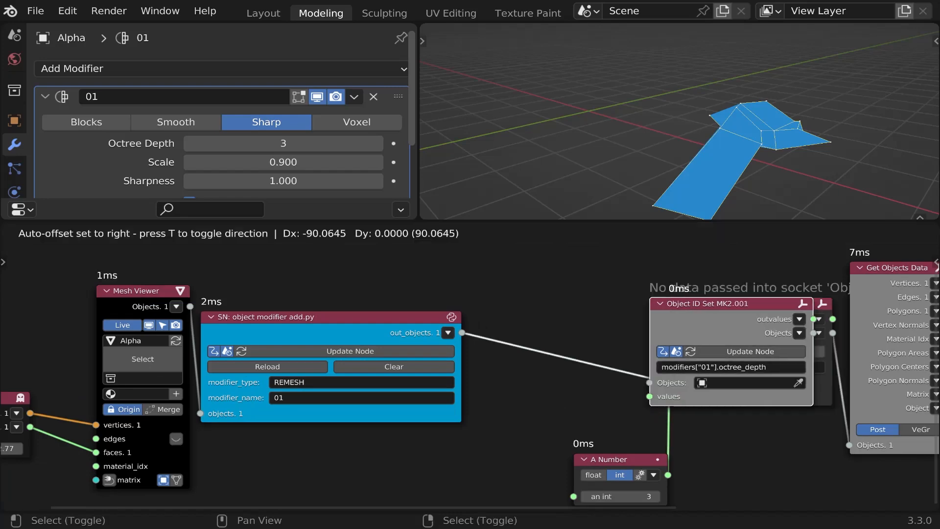
key(Return)
scroll(792, 423, up, 2)
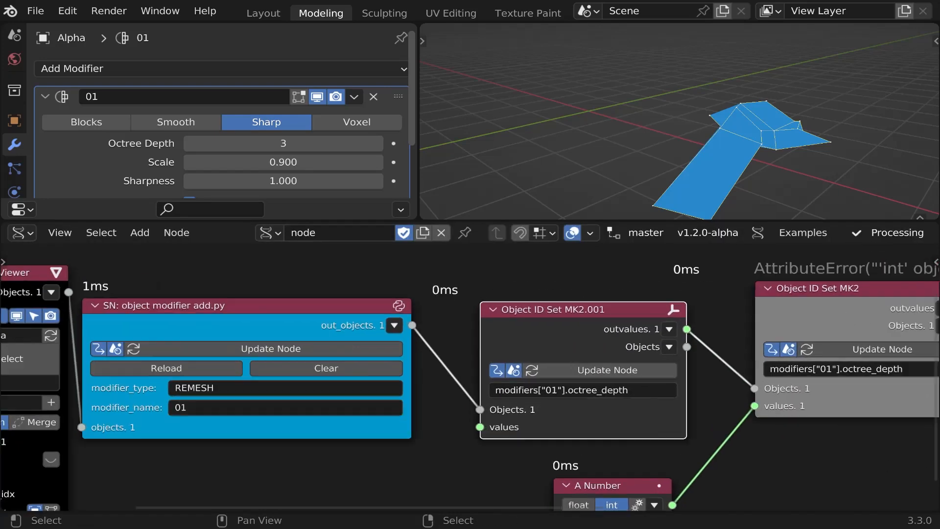
drag(636, 323, 709, 368)
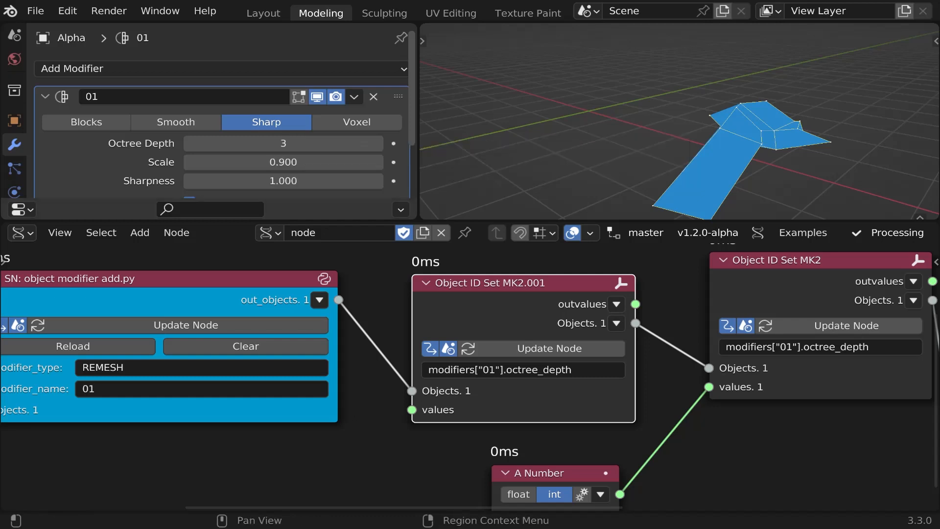
Step: Split the node editor area in two and turn the new area into an Info editor
drag(3, 508, 278, 483)
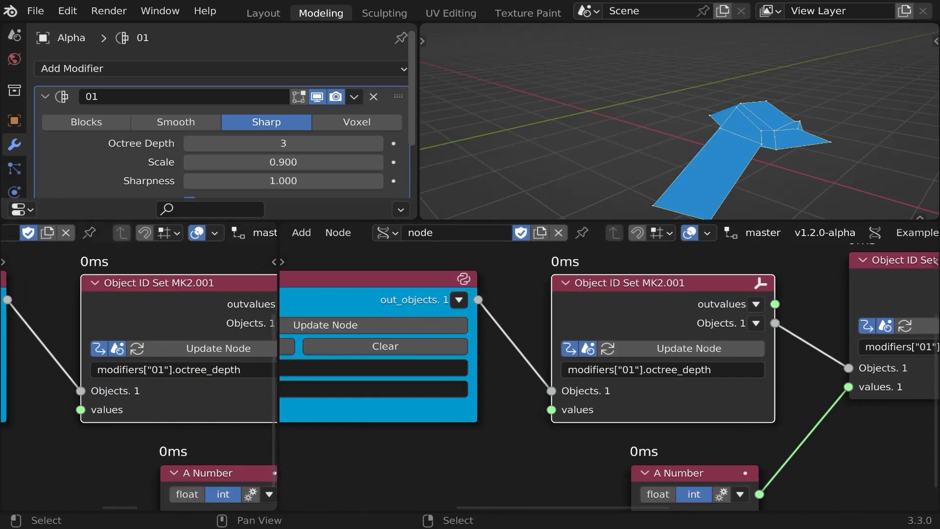
middle_drag(131, 233, 558, 233)
click(19, 232)
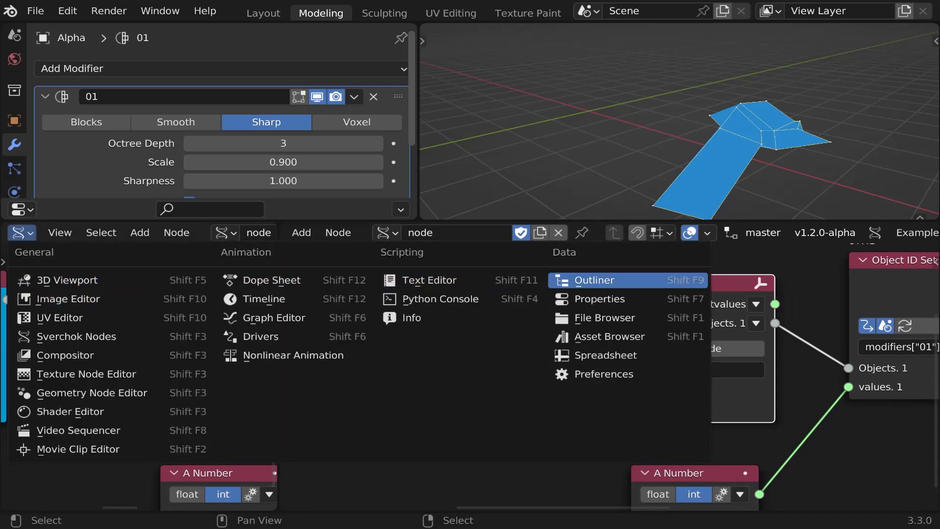
click(411, 318)
Step: Copy the data path of modifier 01's mode and paste modifiers["01"].mode as the property of the duplicated Object ID Set node
scroll(385, 322, down, 2)
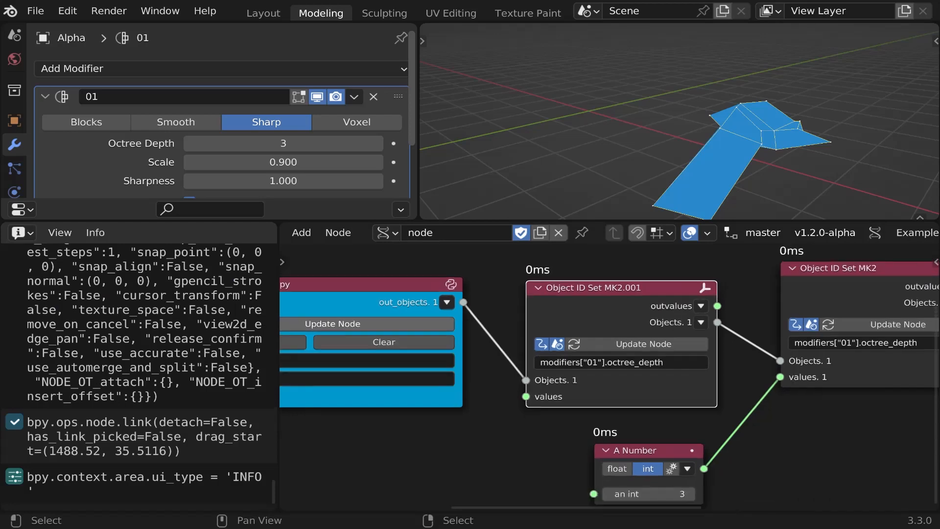
middle_drag(544, 418, 568, 376)
scroll(568, 376, up, 1)
scroll(551, 353, up, 1)
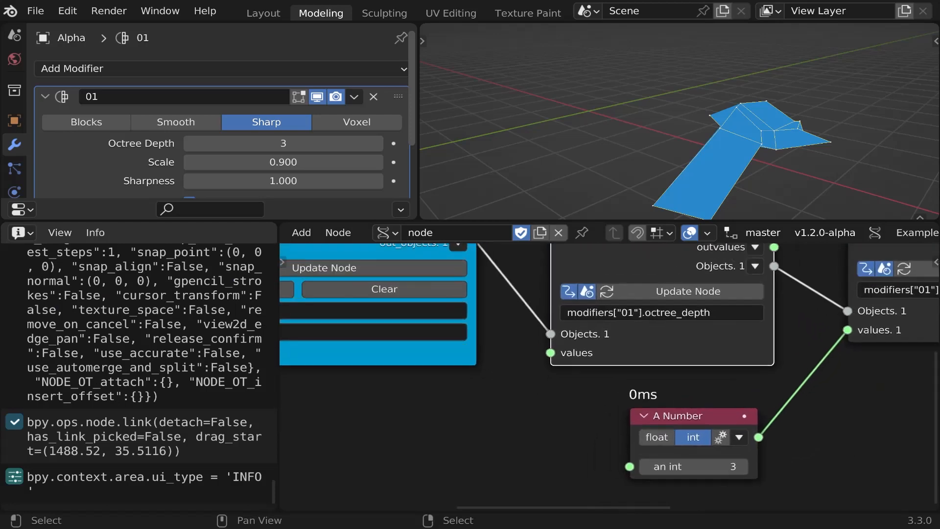
right_click(267, 123)
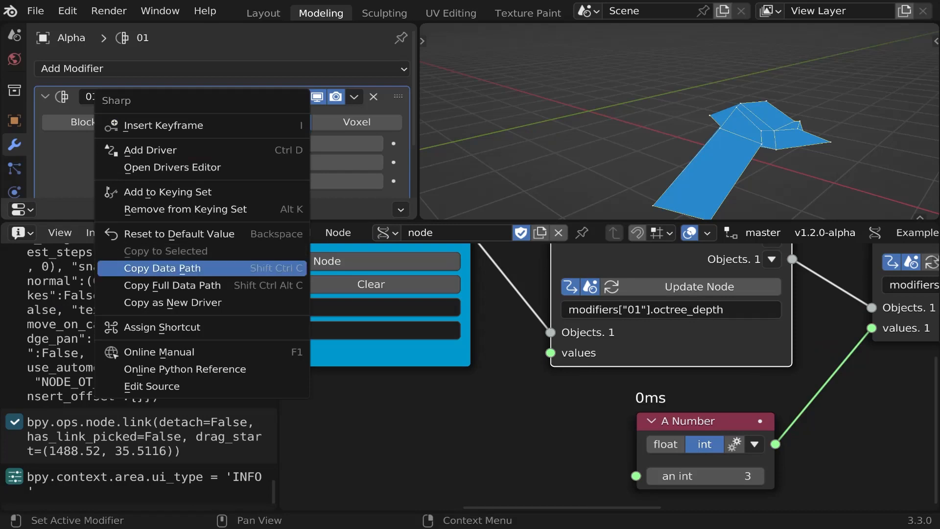
click(162, 268)
click(671, 309)
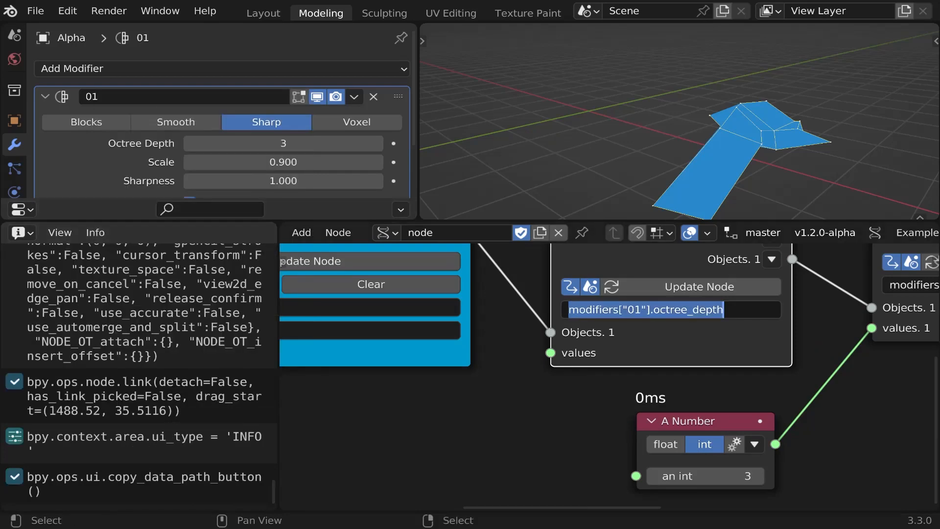
text(modifiers["01"].mode)
key(Return)
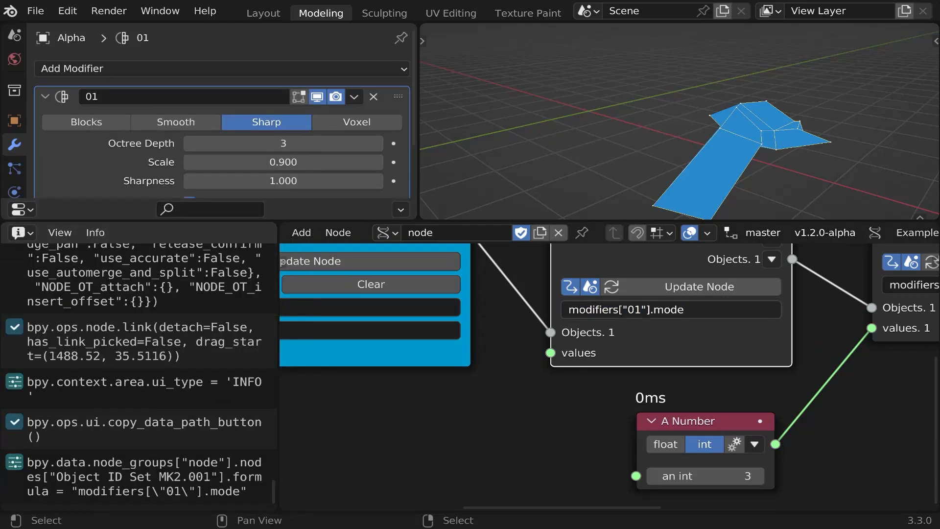
Step: Add a Simple Text node below the script node, near the values input of the duplicated Object ID Set node
scroll(562, 369, up, 1)
drag(549, 352, 387, 387)
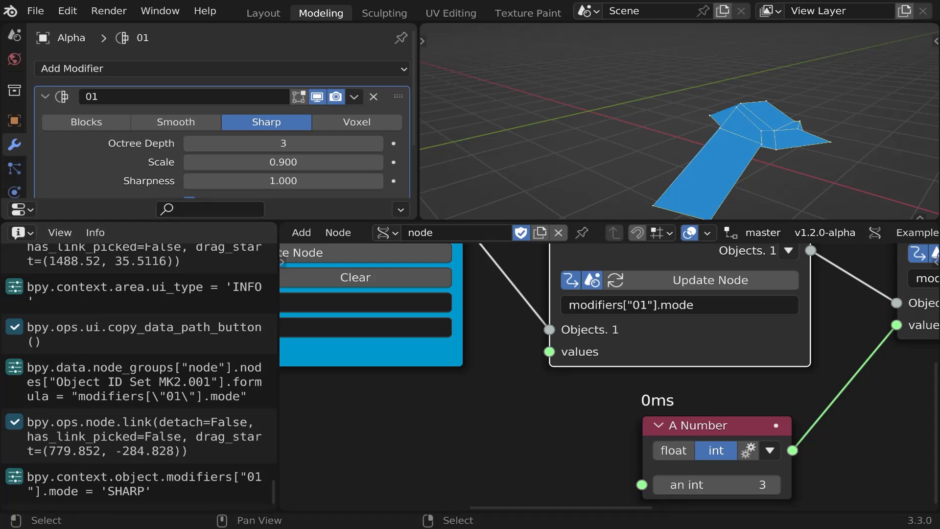
key(4)
mouse_move(418, 408)
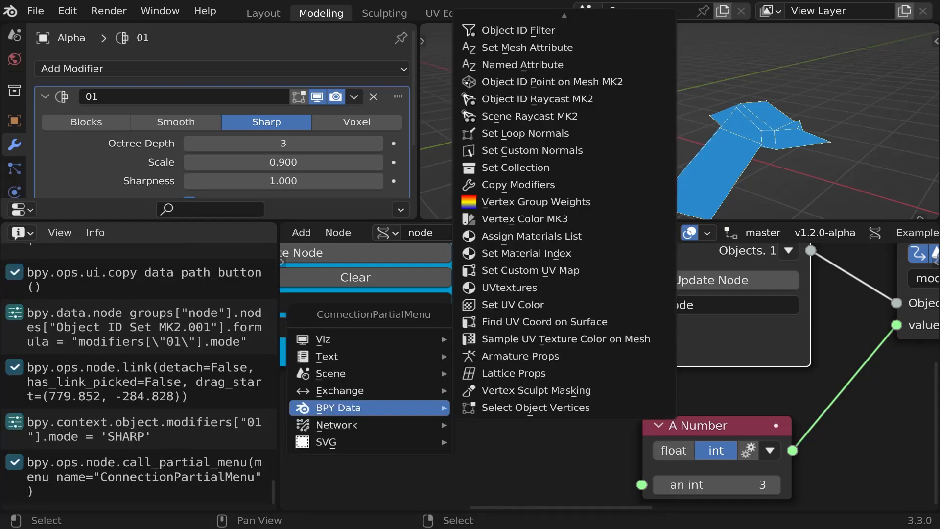
mouse_move(367, 356)
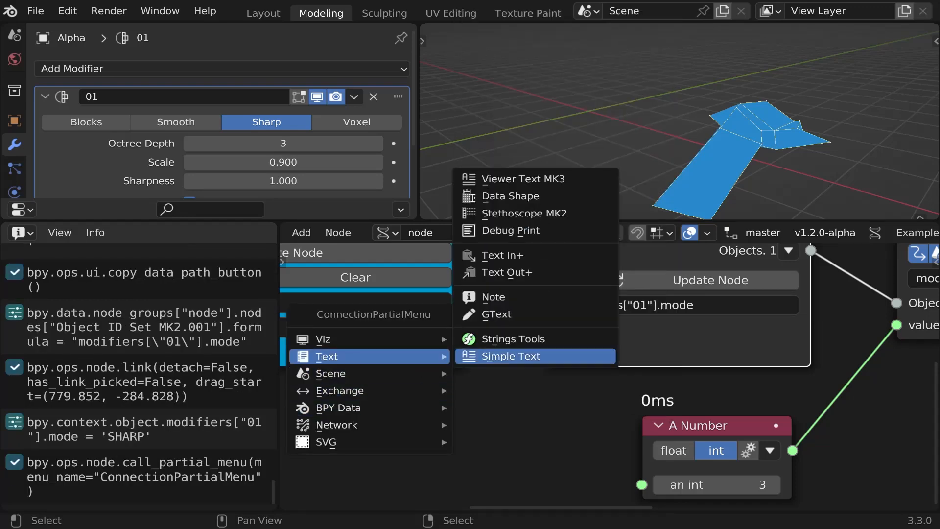
click(536, 356)
click(387, 392)
scroll(387, 401, up, 1)
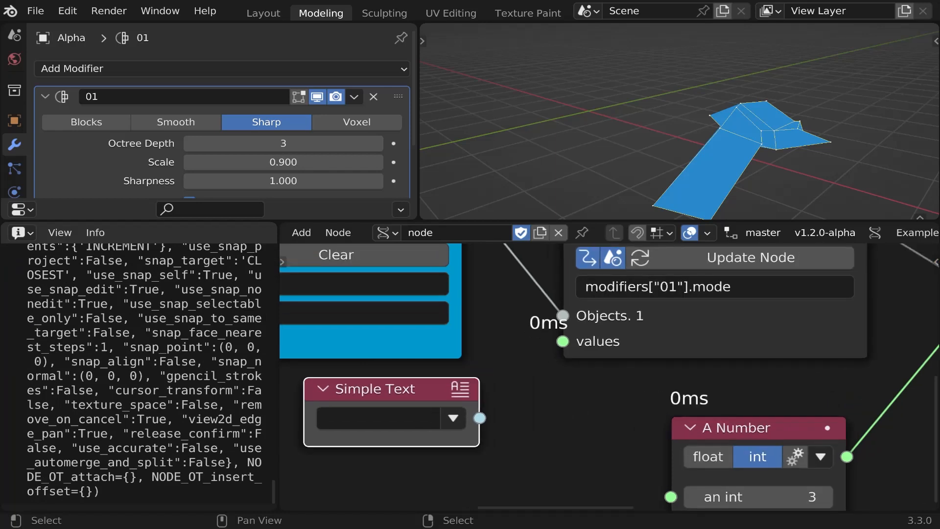
Step: Enter SHARP in the Simple Text node and link it to the values input of the modifiers["01"].mode node
click(379, 419)
text(SHARP)
key(Return)
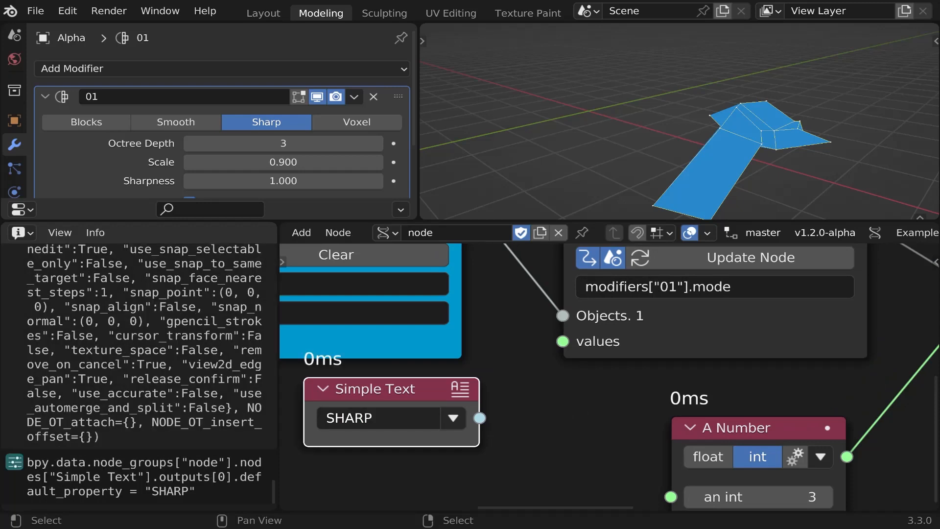
drag(480, 417, 563, 342)
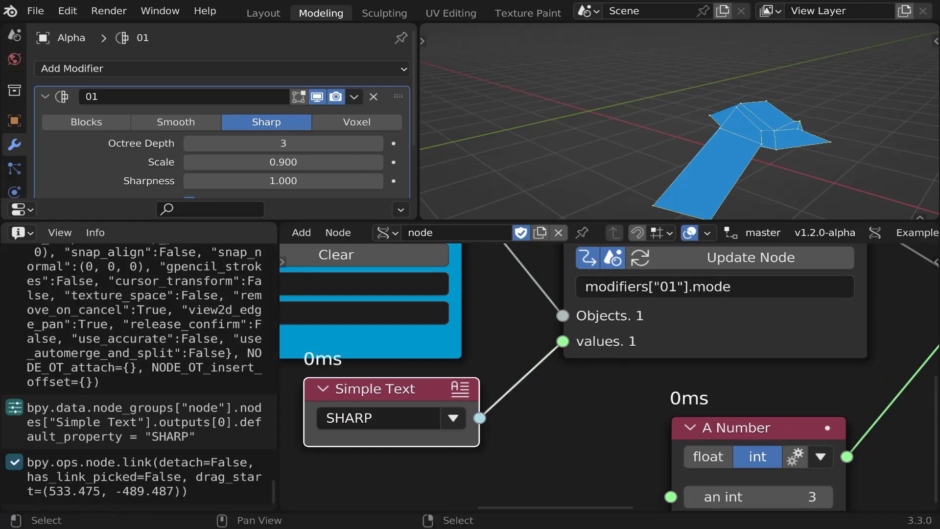
Step: Try the A Number integer up to 6 with the mode node connected, and bring it back to 3
scroll(563, 342, down, 2)
click(681, 426)
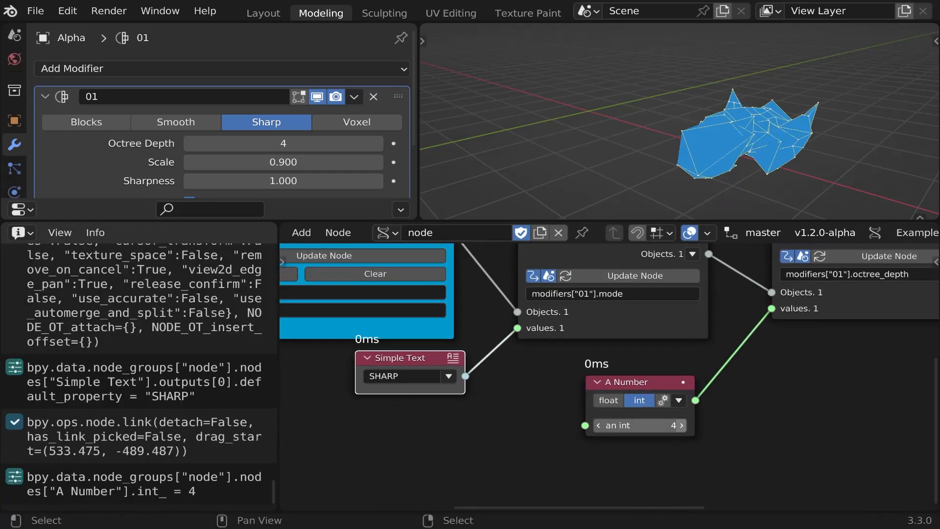
click(681, 425)
click(681, 426)
middle_drag(725, 440, 701, 442)
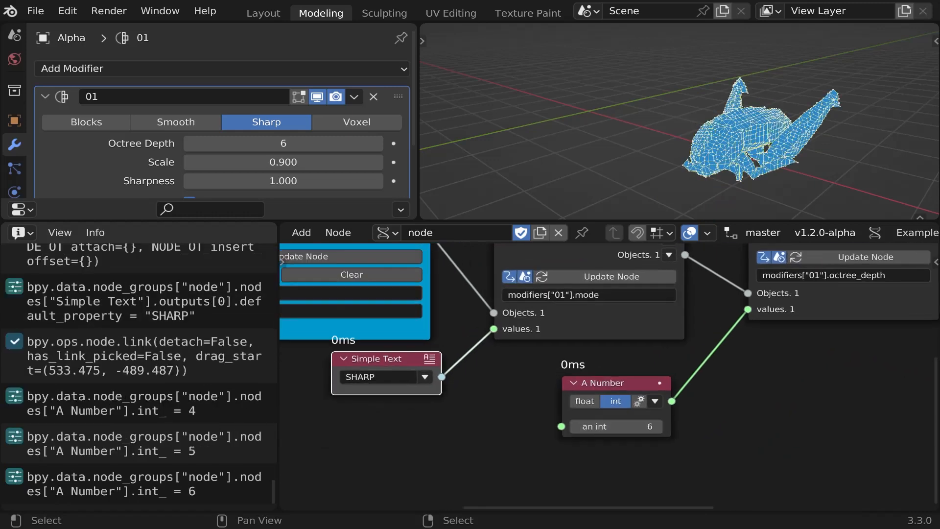
click(575, 427)
click(575, 427)
click(574, 427)
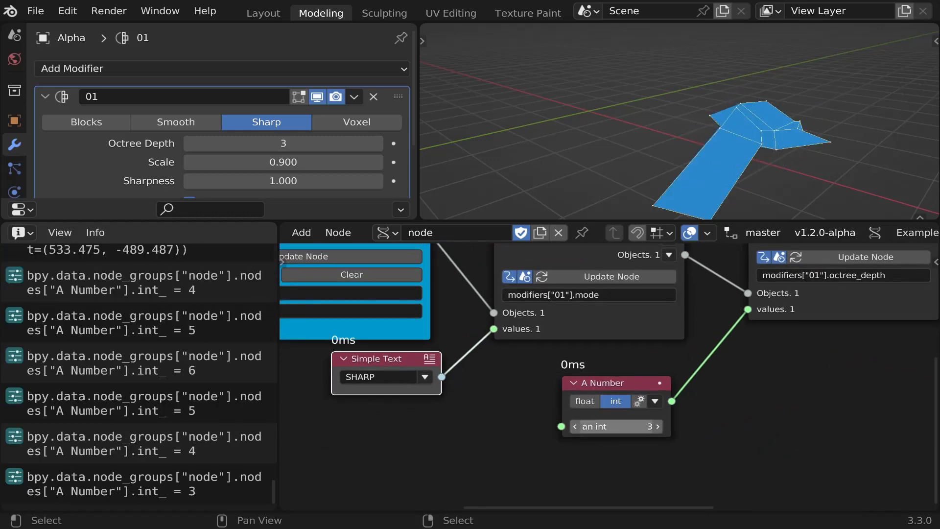
Step: Raise the A Number integer that drives the octree depth to 6
click(658, 426)
click(658, 427)
click(658, 426)
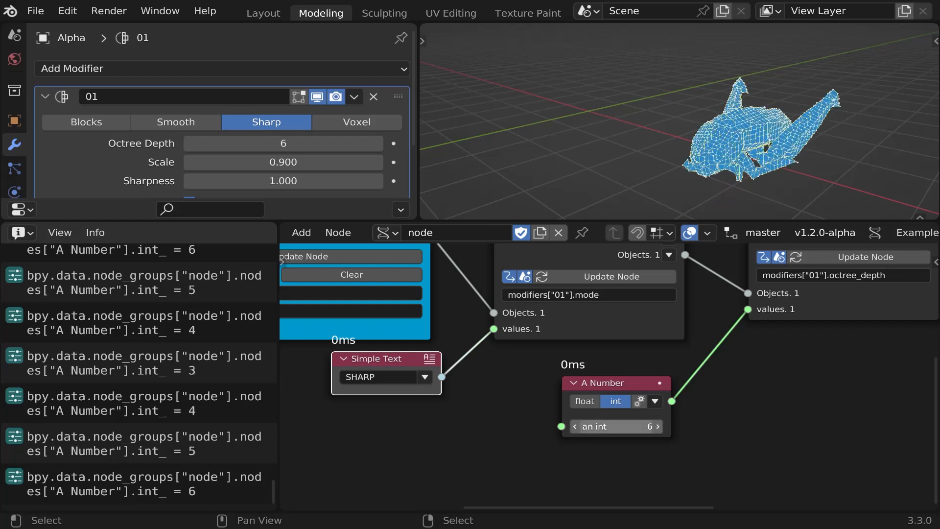
Step: Move the Matrix In node towards the Temporal Viewer and the Cricket node away from the Mesh Viewer
scroll(443, 412, down, 7)
scroll(467, 402, down, 4)
scroll(725, 348, up, 3)
scroll(724, 347, down, 4)
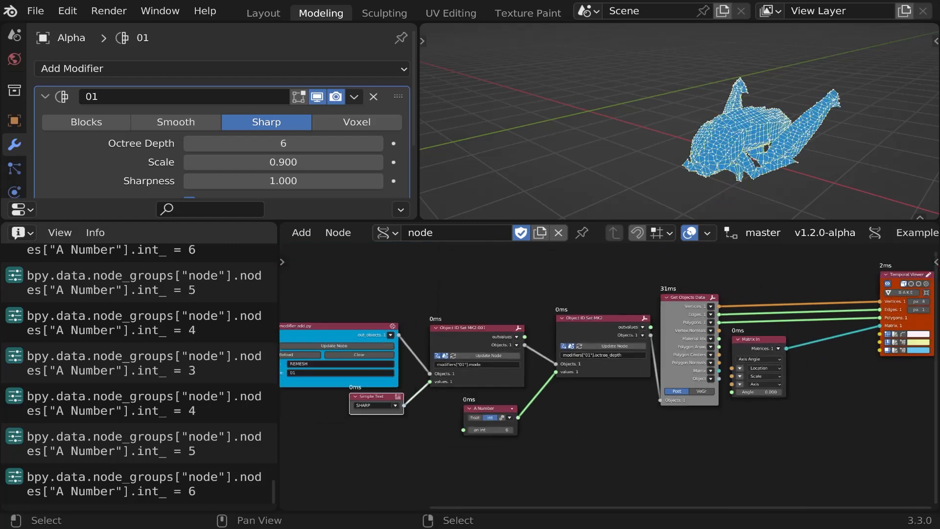
drag(750, 342, 790, 340)
scroll(536, 354, down, 1)
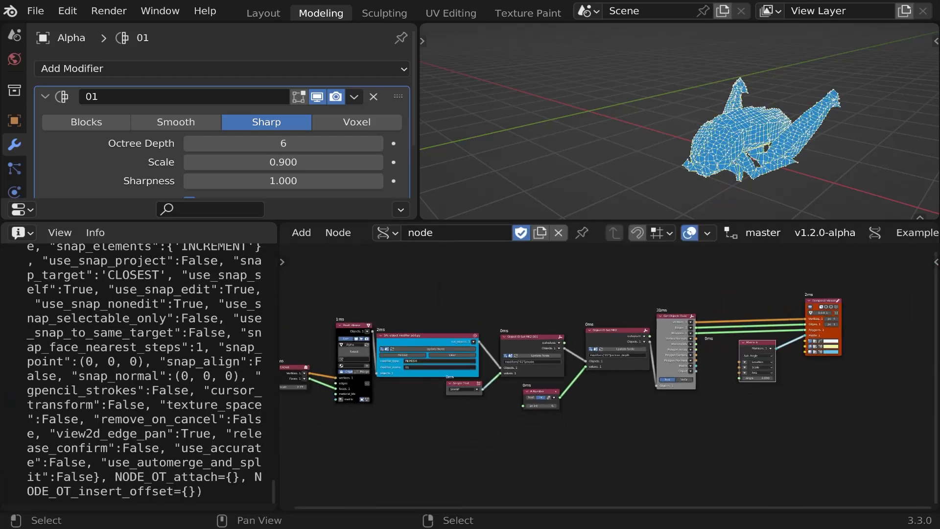
middle_drag(535, 354, 567, 345)
drag(322, 358, 294, 374)
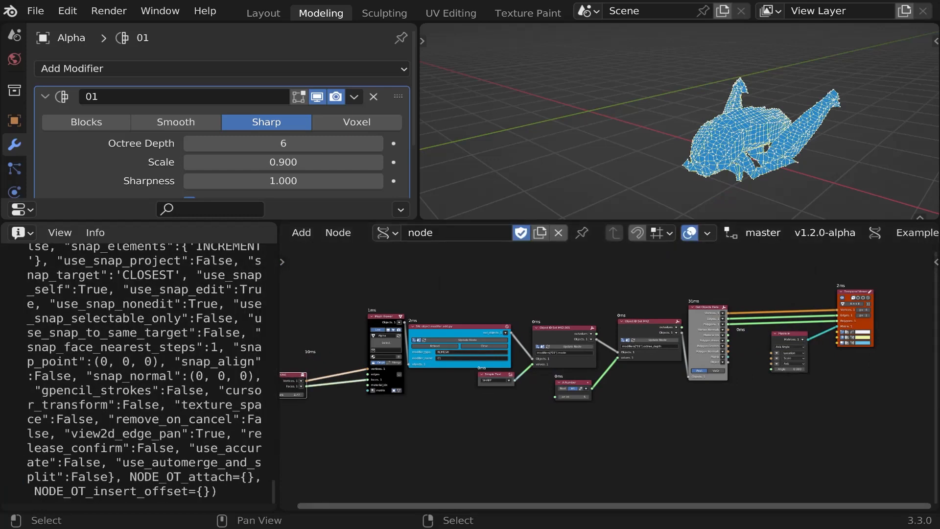
Step: Expand the node editor over the info log and group the nodes from Mesh Viewer through Get Objects Data, including Simple Text and A Number
drag(281, 509, 235, 494)
scroll(523, 332, up, 4)
middle_drag(523, 332, 616, 328)
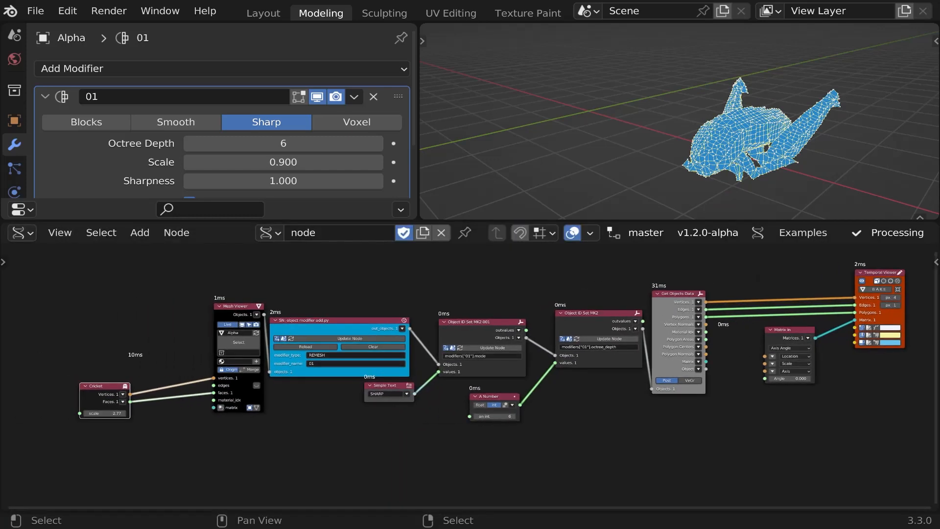
drag(338, 321, 354, 321)
drag(707, 271, 151, 465)
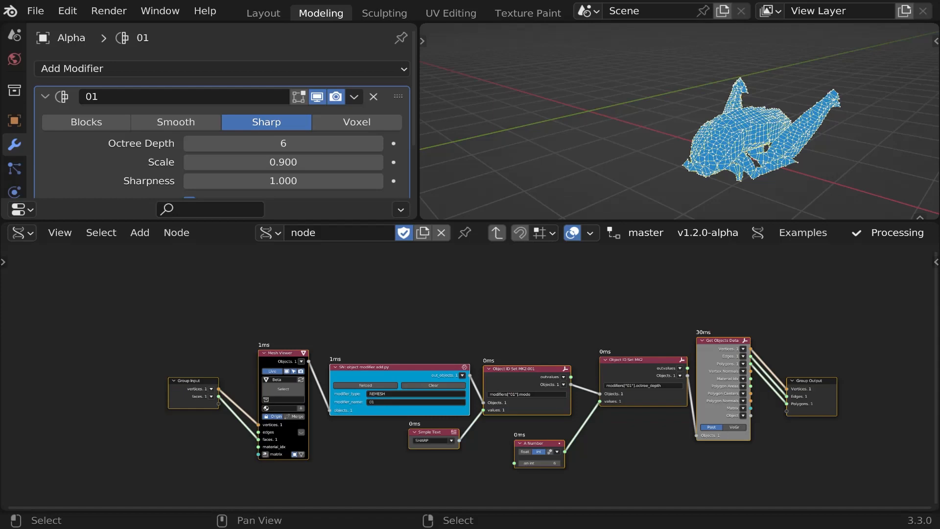
Step: Expose the A Number integer as a new input on the Group Input node
scroll(382, 464, up, 3)
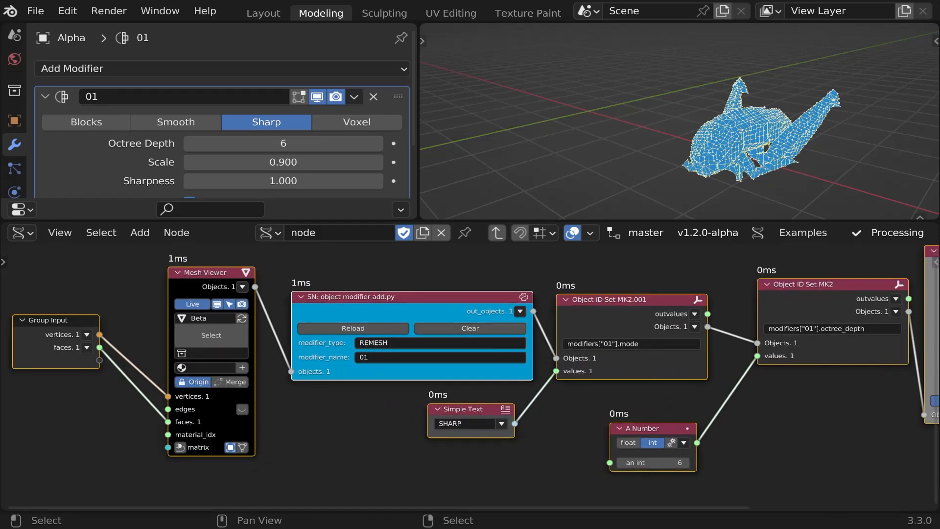
drag(610, 462, 100, 360)
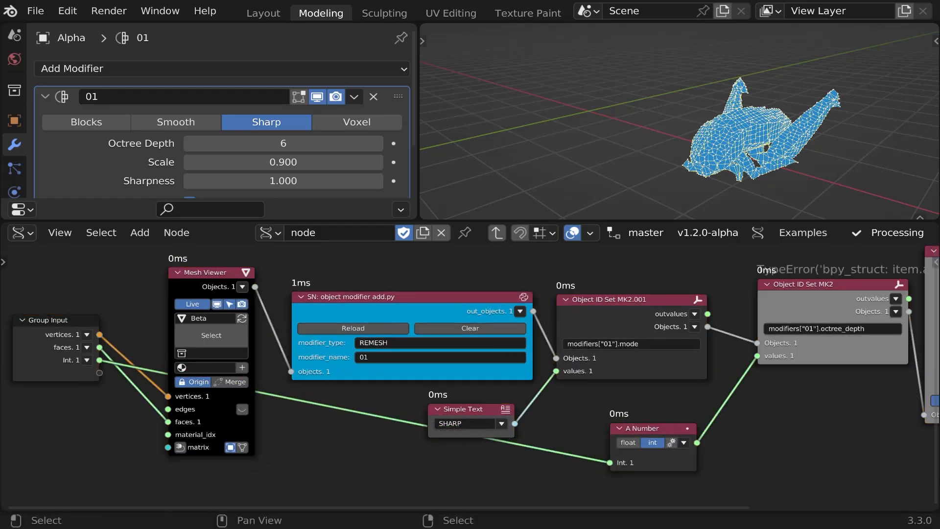
scroll(272, 419, down, 1)
click(98, 363)
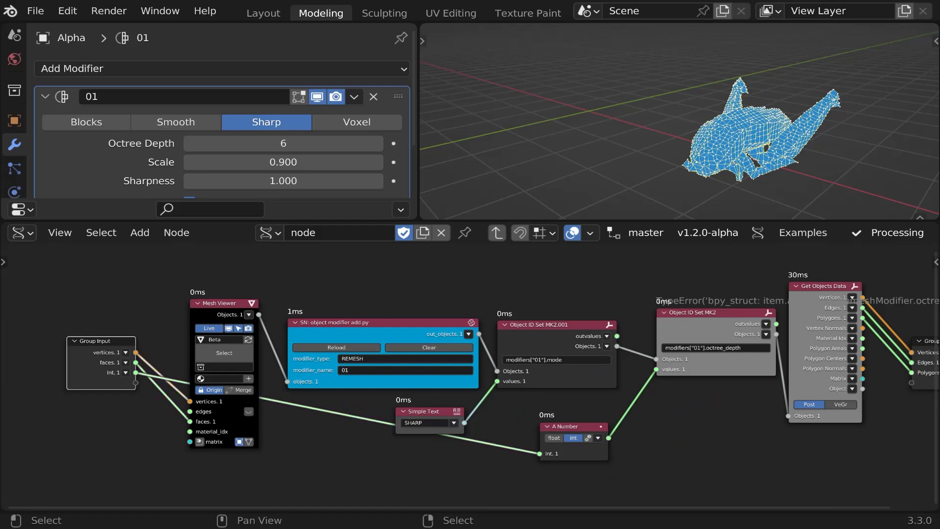
Step: Set the default type of the group's Int input to int and leave the group
key(n)
middle_drag(119, 356, 338, 350)
scroll(338, 351, up, 1)
click(930, 385)
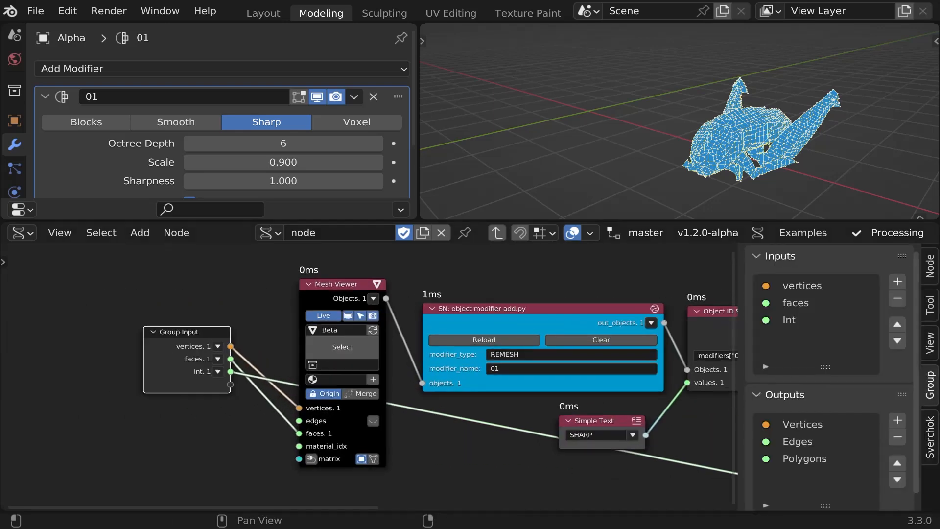
click(814, 320)
scroll(814, 319, down, 4)
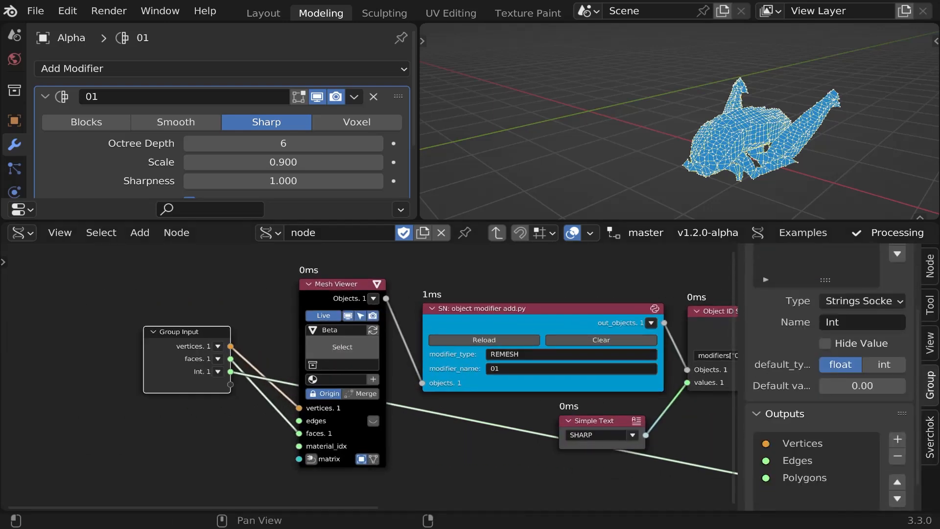
click(884, 364)
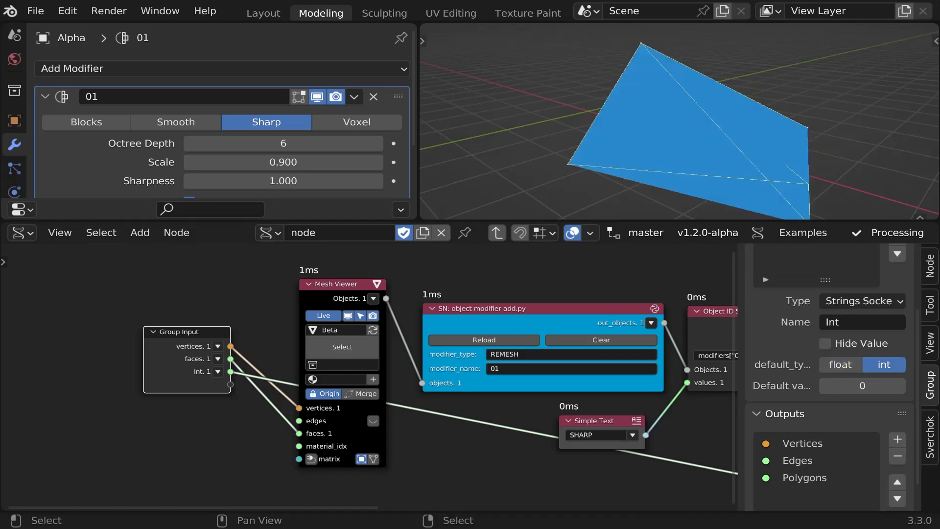
key(n)
scroll(680, 397, down, 2)
key(Tab)
Step: Move the group node, Matrix In and Temporal Viewer together closer to the Cricket node
scroll(491, 395, down, 8)
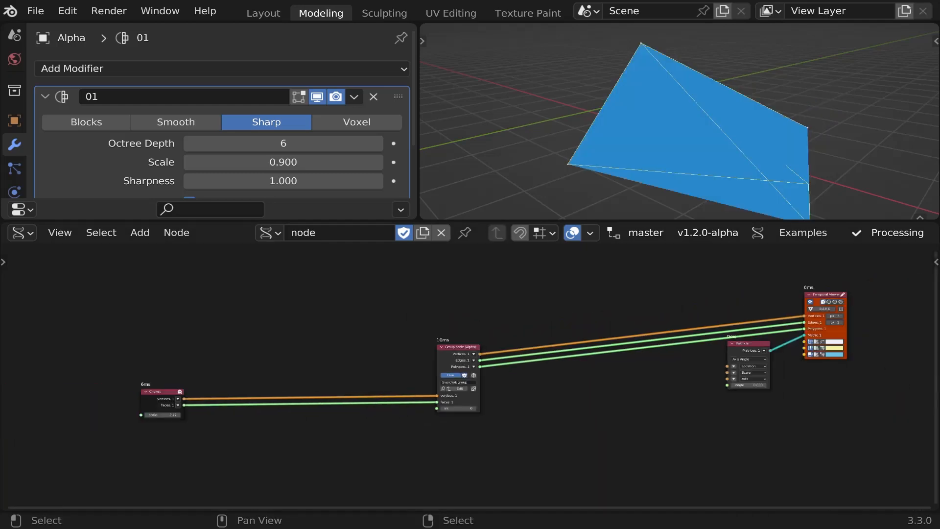
drag(842, 291, 446, 425)
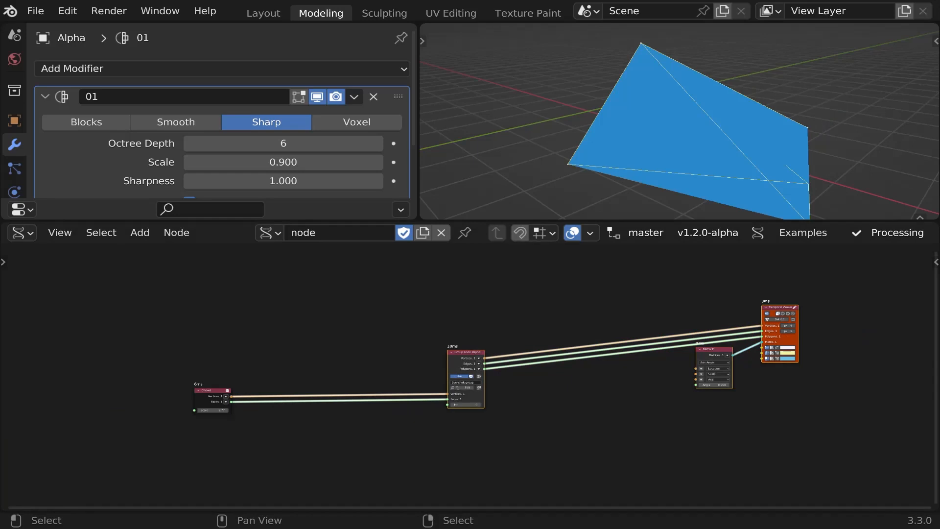
key(g)
click(248, 382)
scroll(249, 381, up, 14)
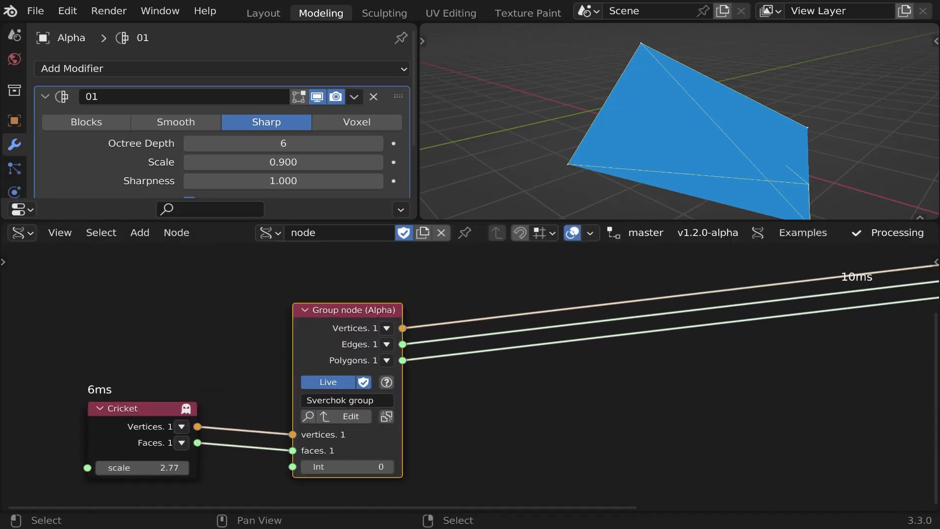
Step: Raise the group node's Int value to 6 and check the remeshed cricket in the viewport
middle_drag(249, 381, 324, 357)
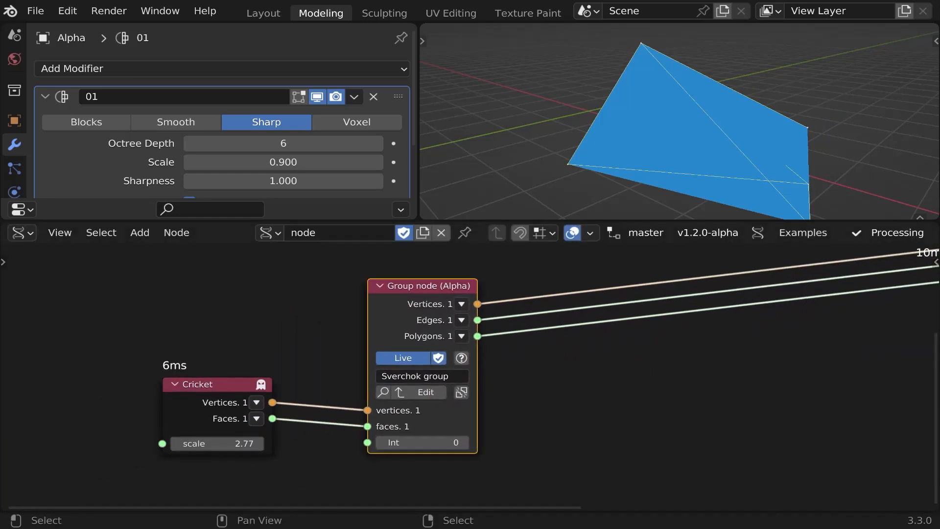
scroll(359, 423, down, 1)
click(455, 441)
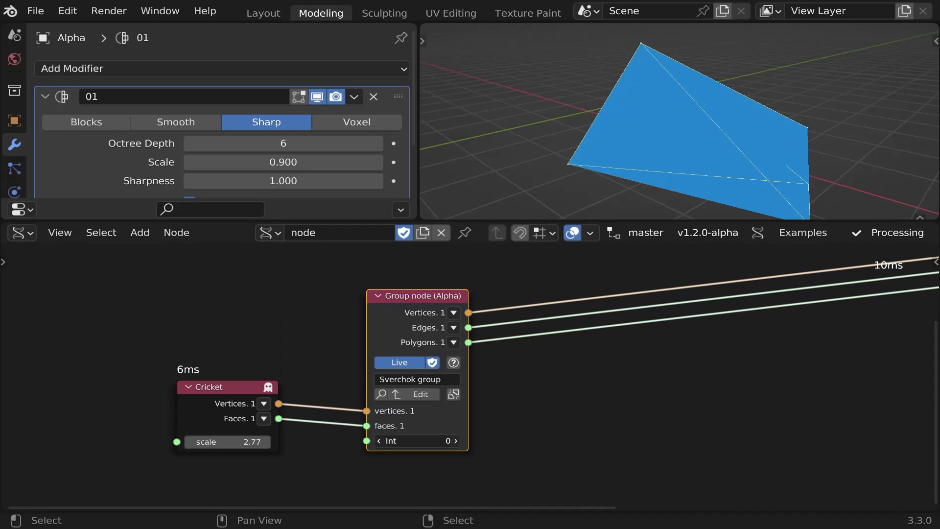
click(456, 440)
click(456, 441)
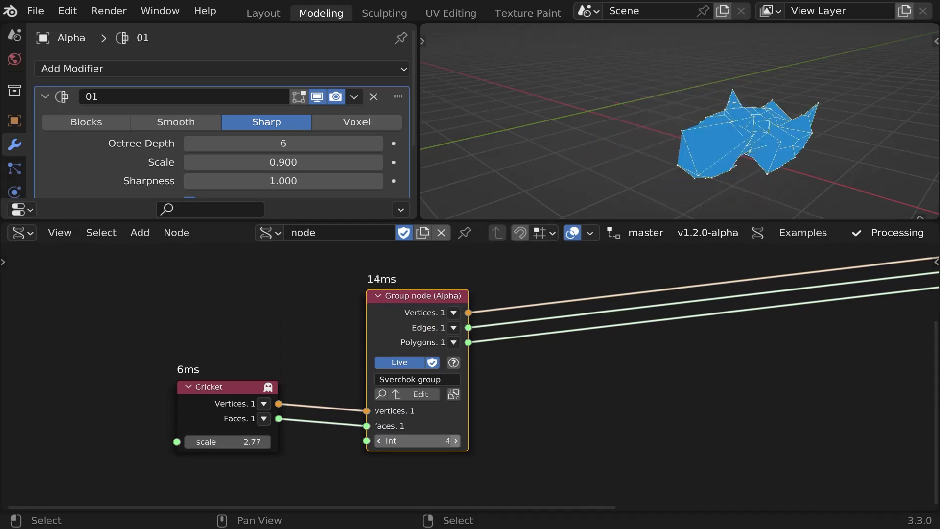
click(456, 441)
click(456, 441)
scroll(808, 120, up, 4)
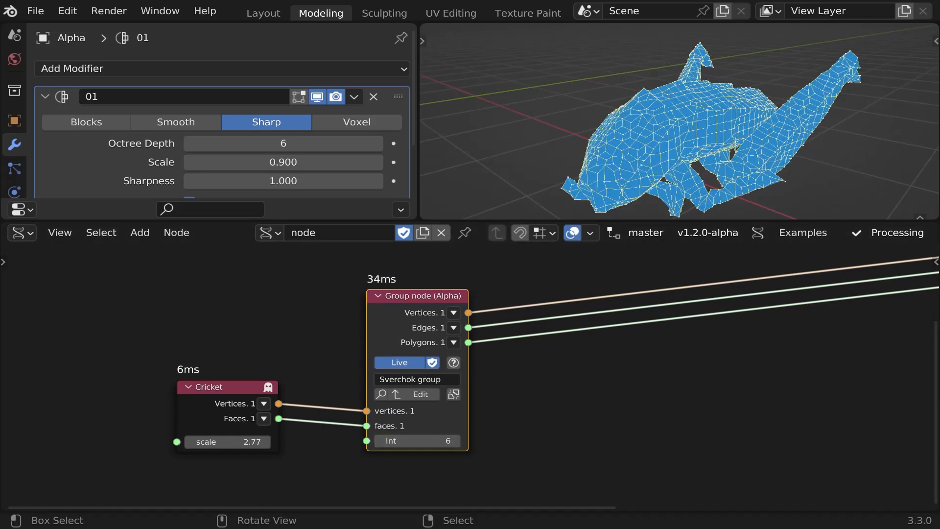
middle_drag(808, 120, 734, 147)
scroll(710, 172, down, 8)
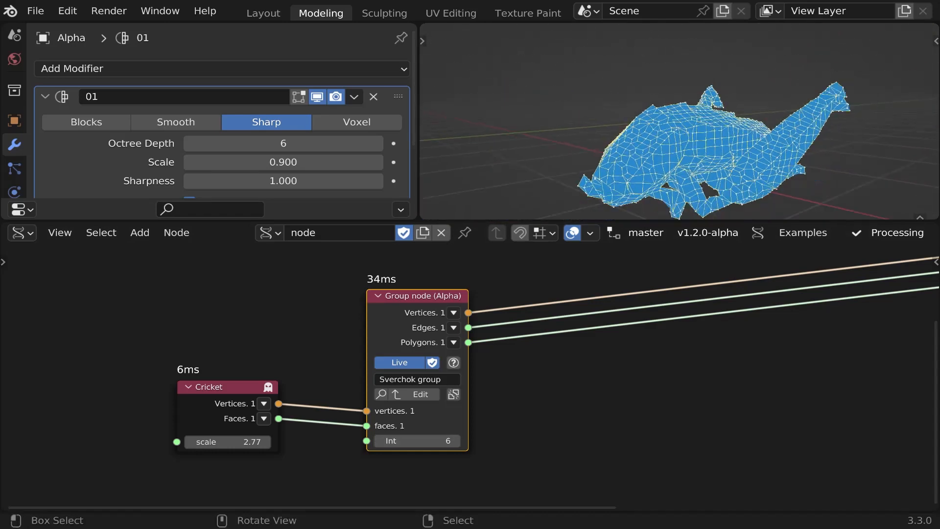
scroll(720, 191, up, 4)
Step: Delete the Cricket node and add a Suzanne generator node in its place beside the group node
scroll(781, 396, down, 2)
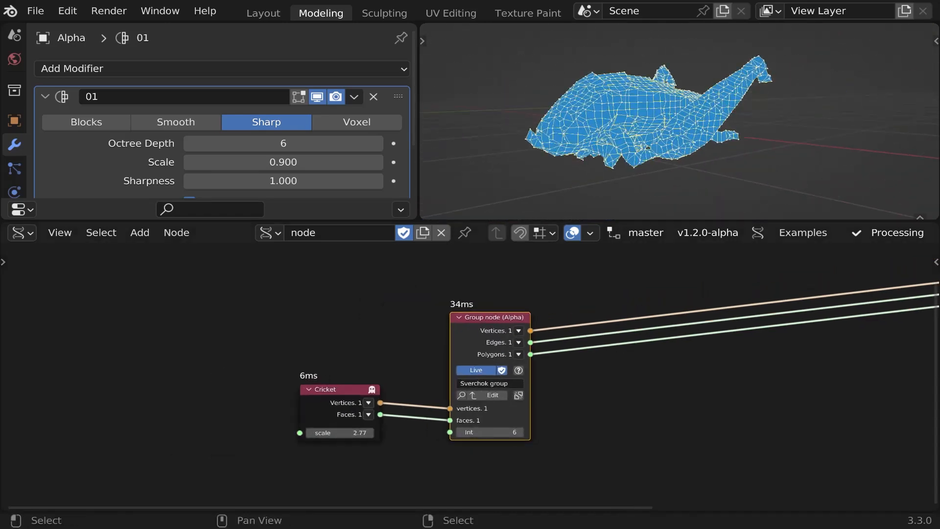
scroll(288, 401, down, 2)
key(x)
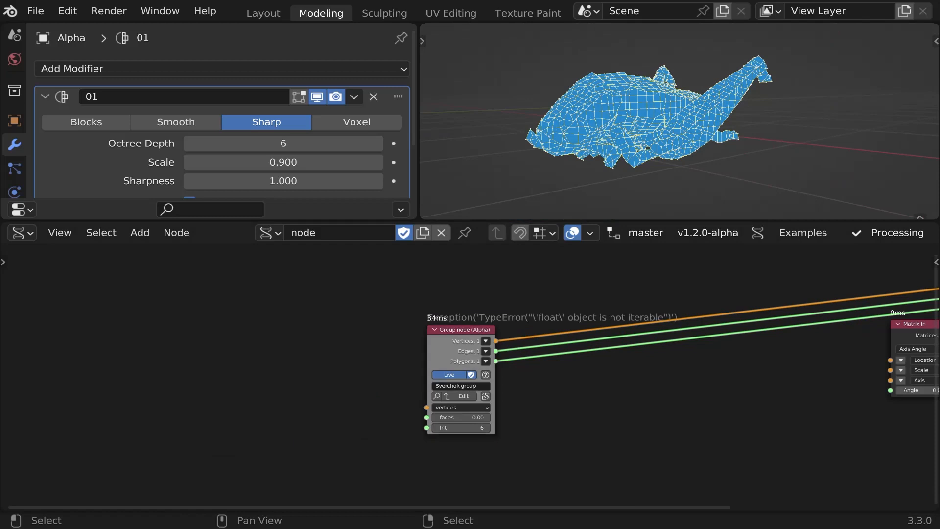
key(1)
key(2)
mouse_move(301, 314)
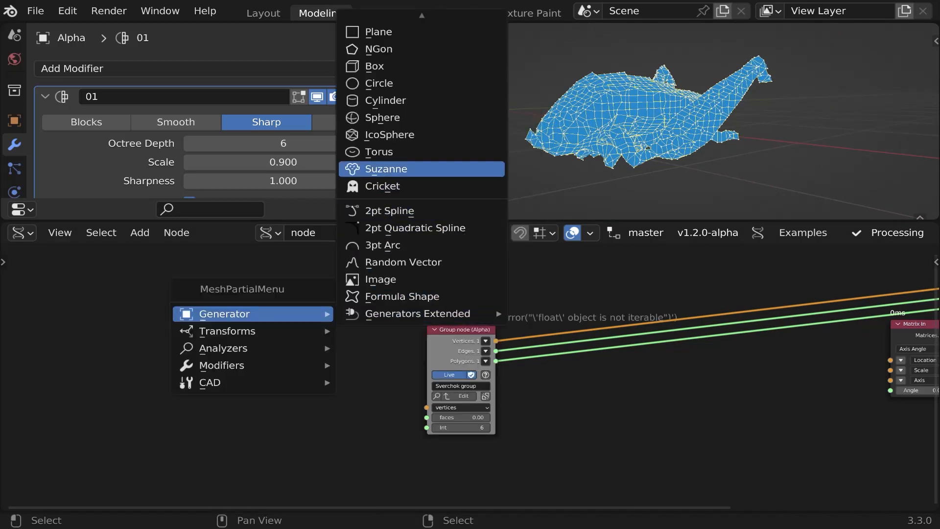
click(386, 169)
click(331, 401)
scroll(331, 401, up, 4)
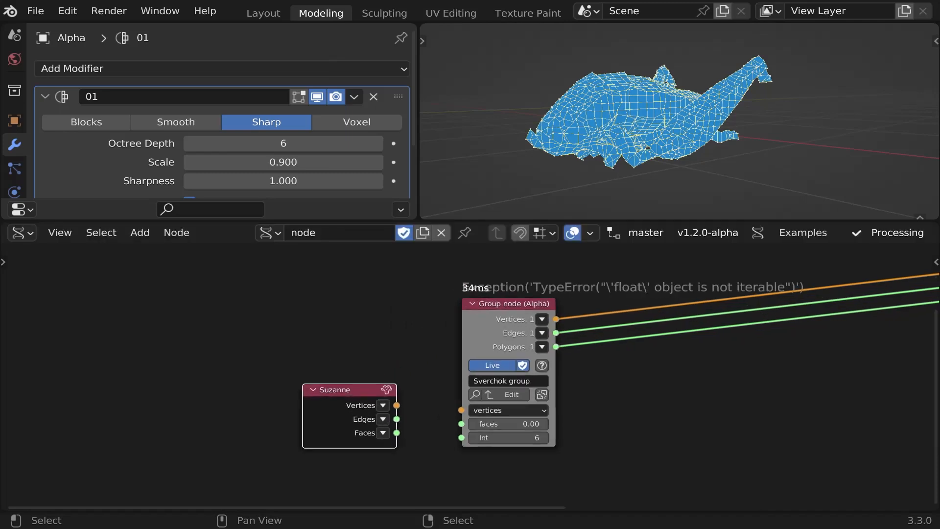
Step: Link the Suzanne node's vertices and faces to the matching inputs of the group node
drag(325, 270, 488, 435)
key(f)
scroll(483, 436, up, 2)
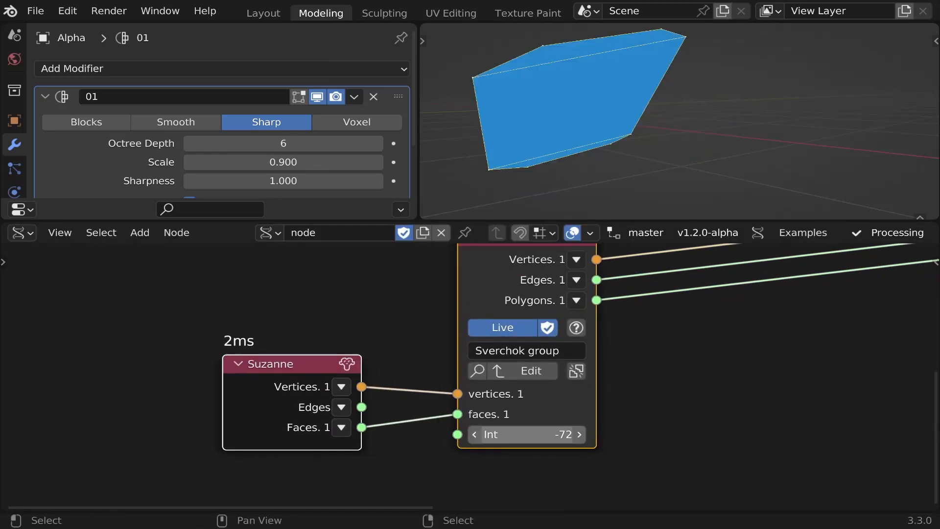
Step: Reset the group node's Int value to 1 and raise it one unit at a time to 5
click(579, 435)
click(539, 434)
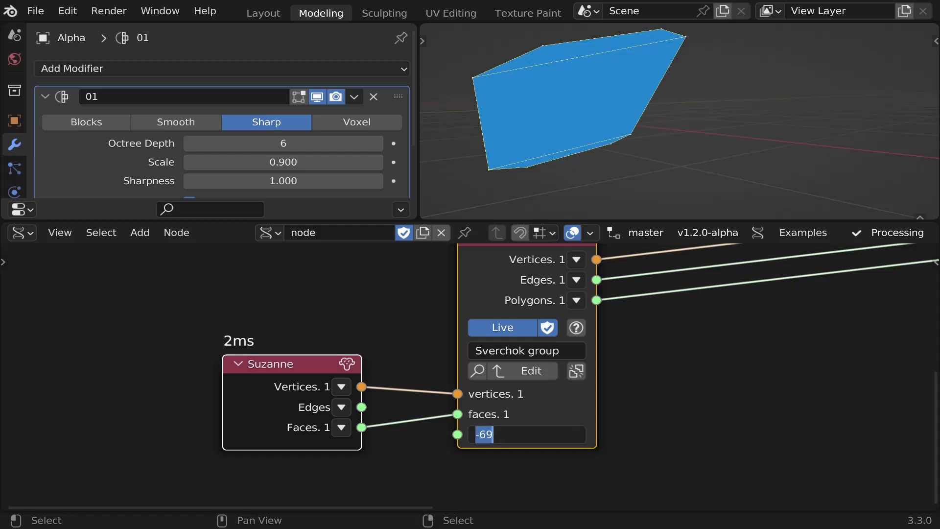
click(538, 434)
text(1)
key(Return)
click(579, 434)
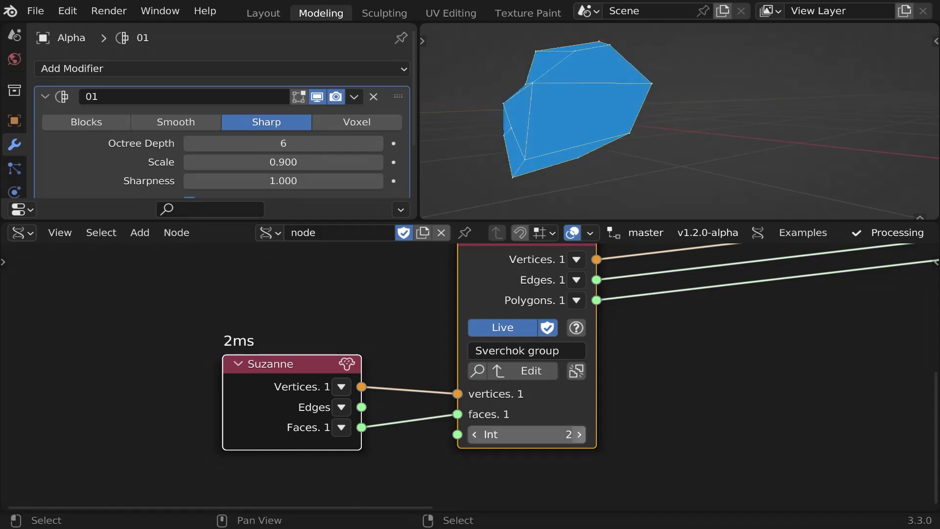
click(579, 435)
scroll(588, 137, down, 3)
middle_drag(588, 137, 651, 132)
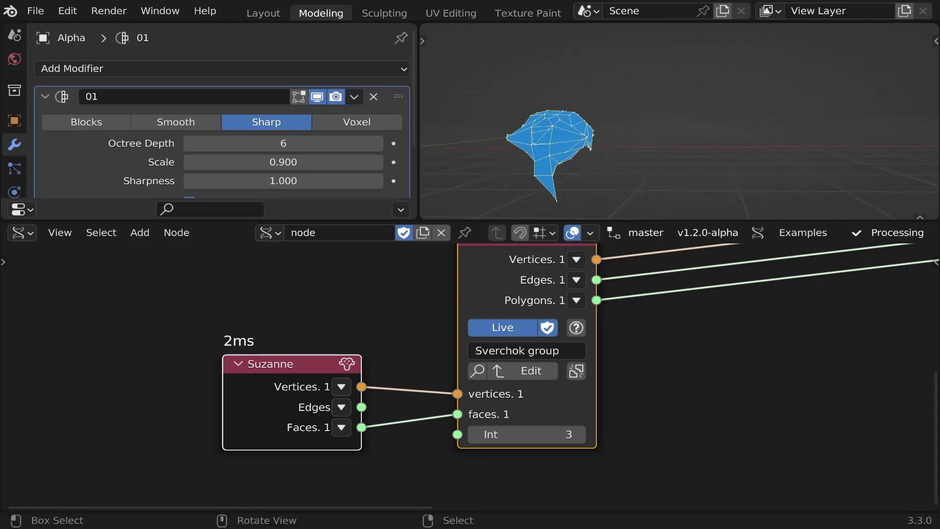
scroll(651, 132, up, 2)
click(579, 434)
click(579, 434)
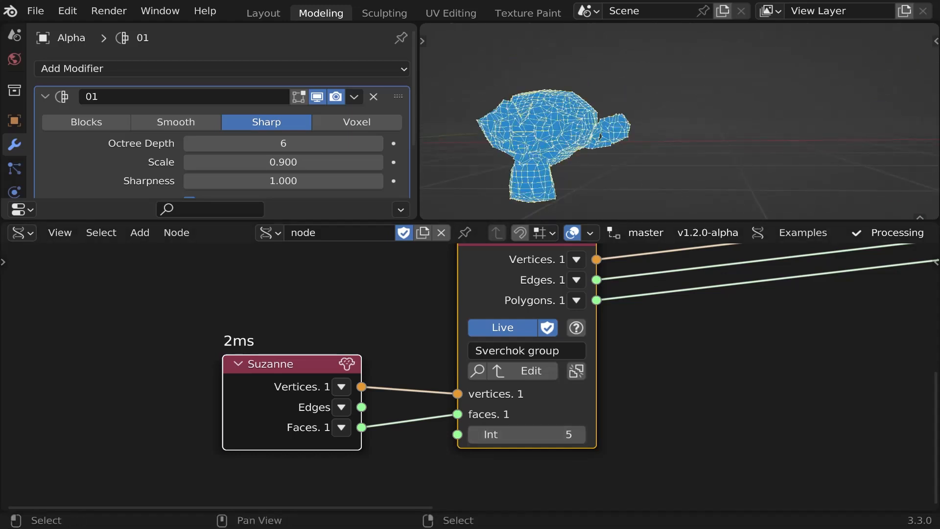
Step: Look at the Sverchok import and export options for the node tree
scroll(372, 445, down, 5)
scroll(524, 360, up, 2)
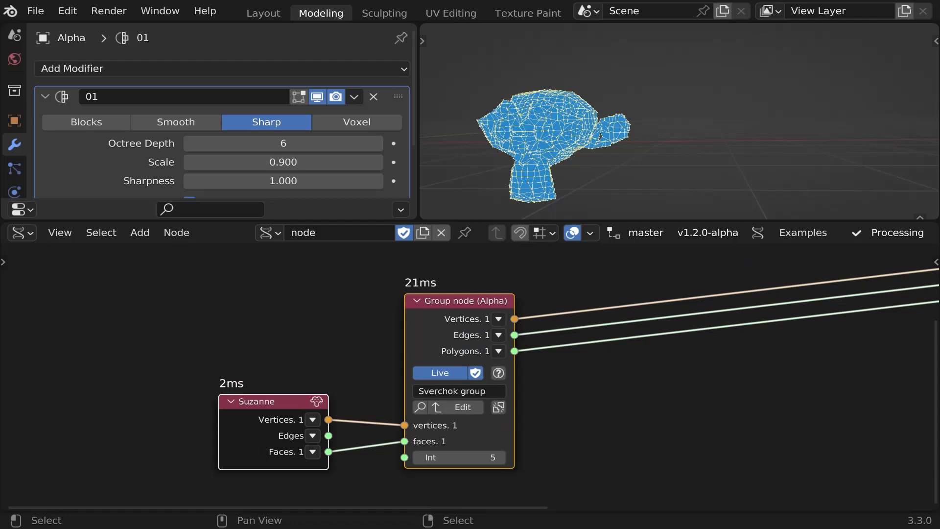
key(n)
click(930, 438)
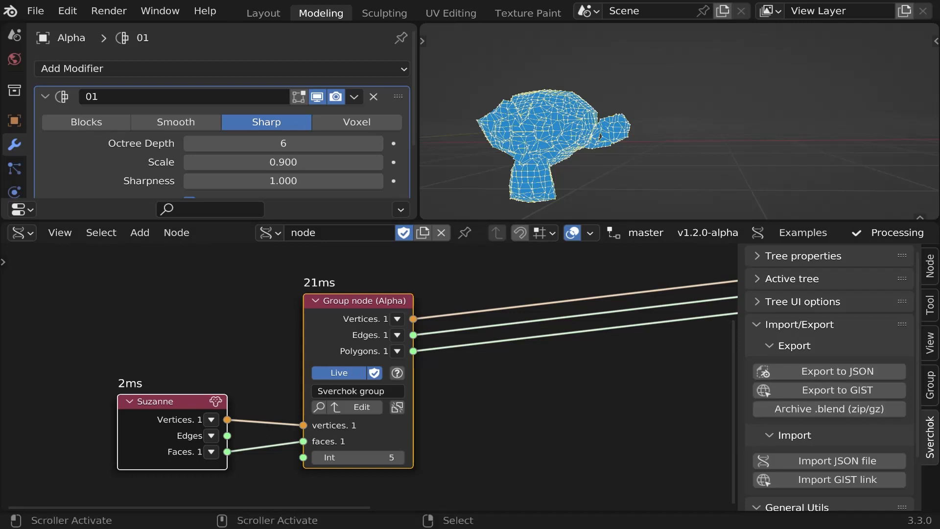
key(n)
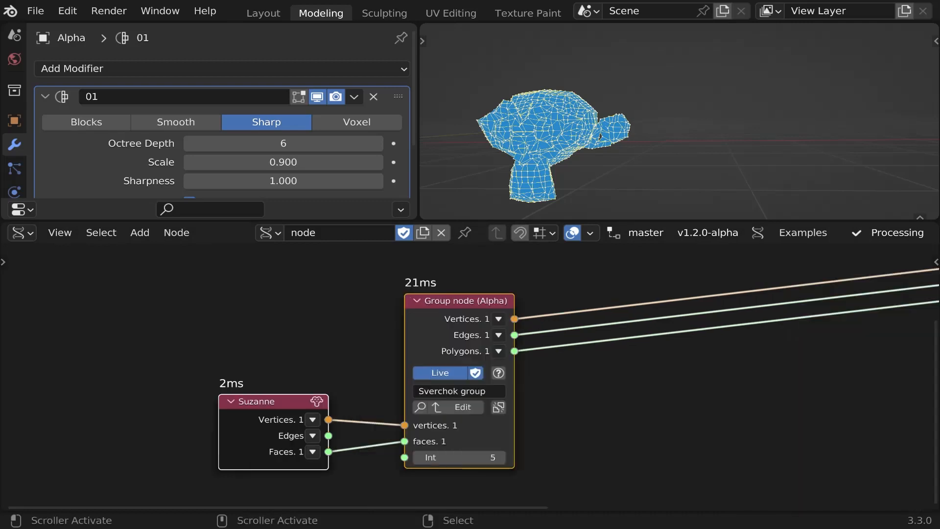
Step: Move the Temporal Viewer and Matrix In nodes together next to the group node
key(Home)
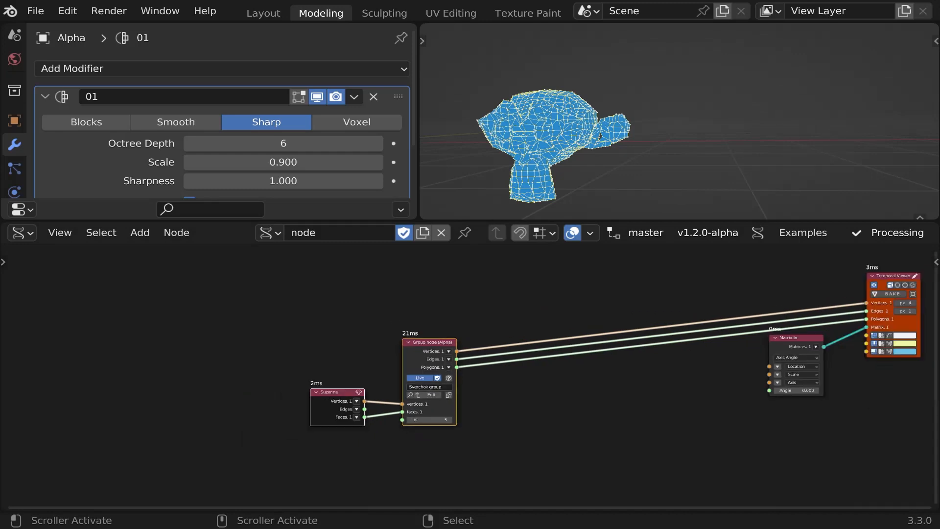
drag(834, 394, 886, 296)
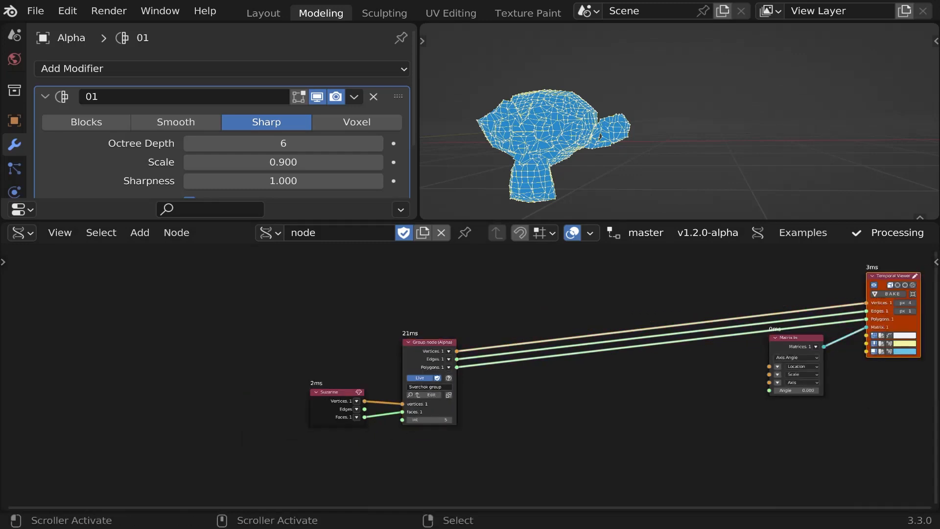
drag(868, 378, 800, 304)
key(g)
click(493, 337)
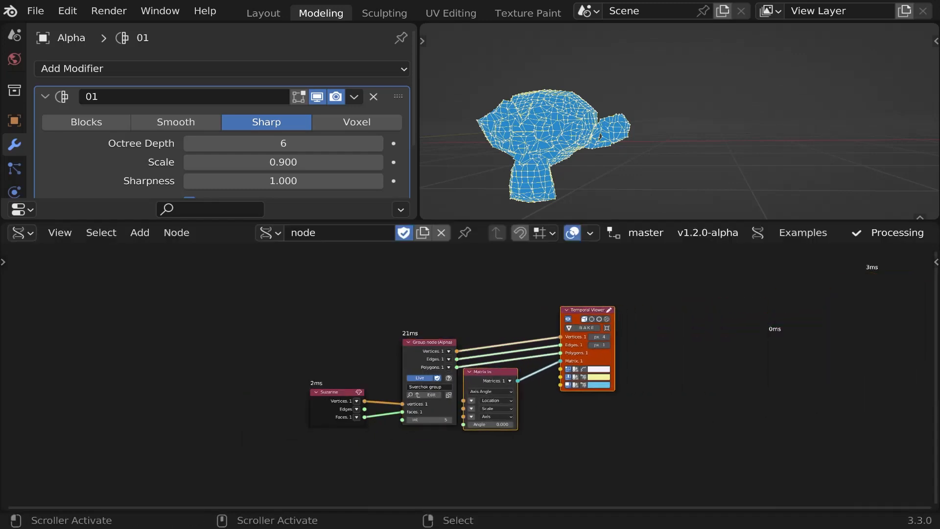
Step: Delete the Matrix In node that feeds the Temporal Viewer
right_click(491, 373)
key(x)
scroll(489, 381, up, 4)
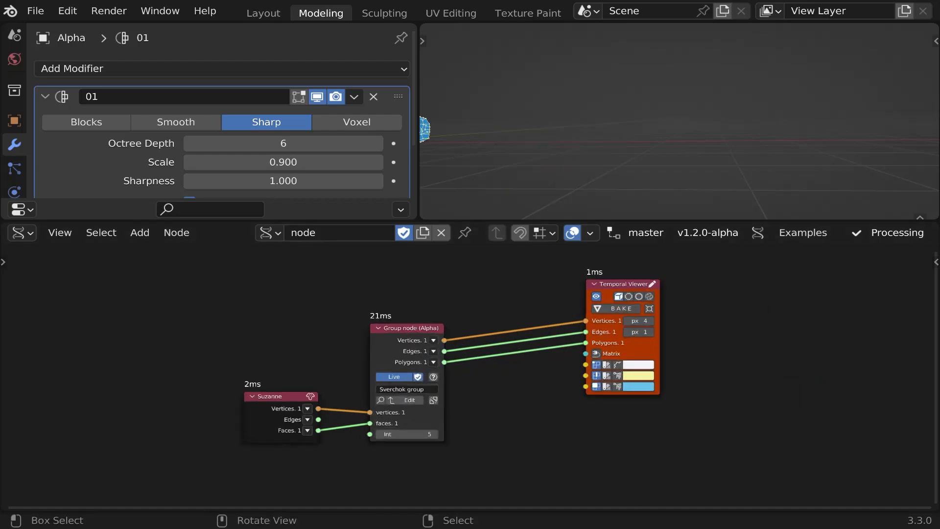
shift+middle_drag(436, 130, 539, 167)
scroll(505, 127, up, 5)
scroll(490, 147, up, 4)
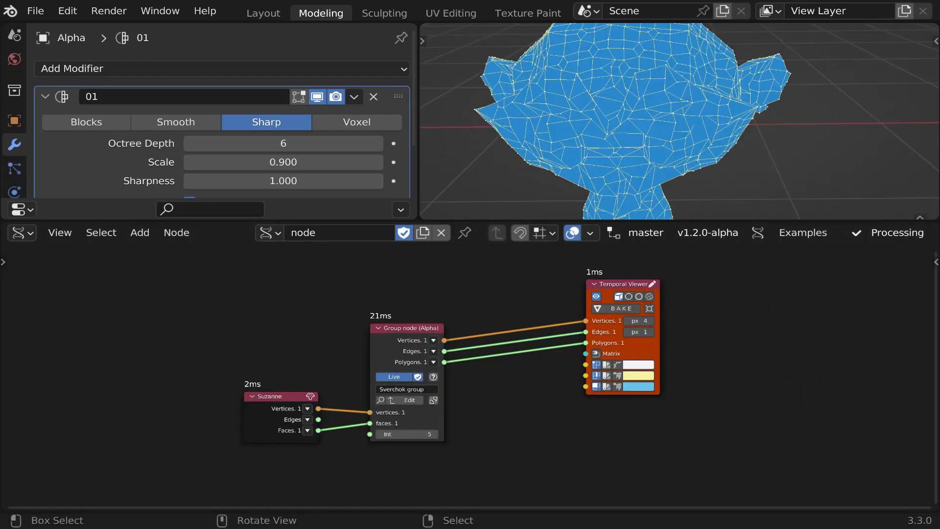
Step: Move the Temporal Viewer node close beside the group node's outputs
scroll(571, 373, up, 3)
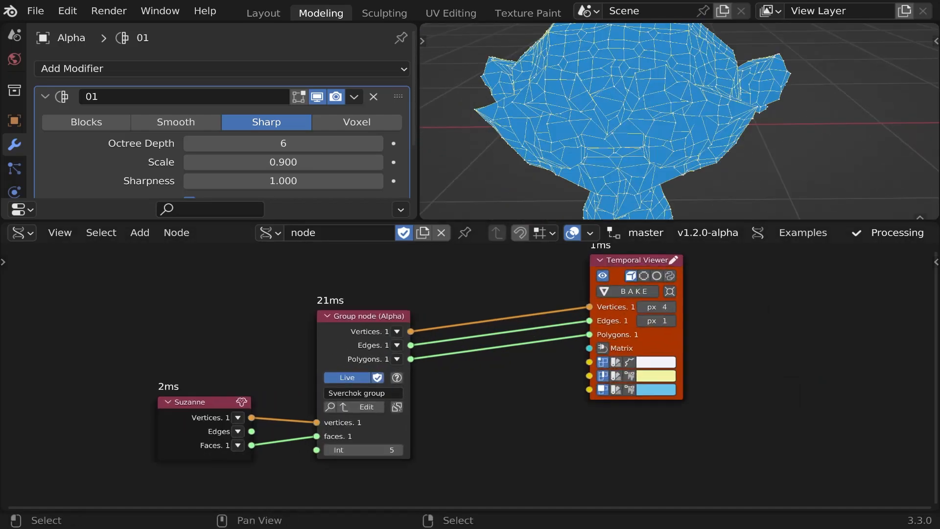
right_click(632, 343)
key(g)
click(370, 376)
scroll(370, 376, up, 3)
middle_drag(370, 376, 449, 377)
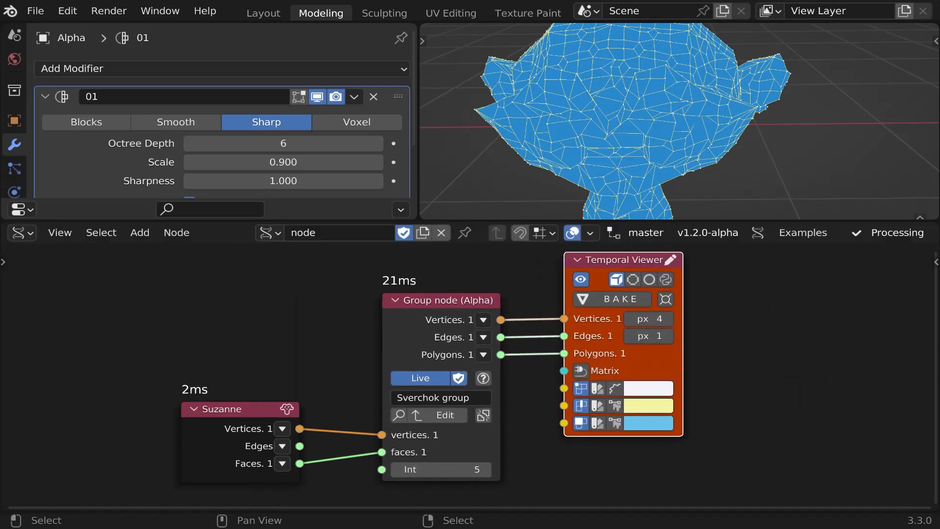